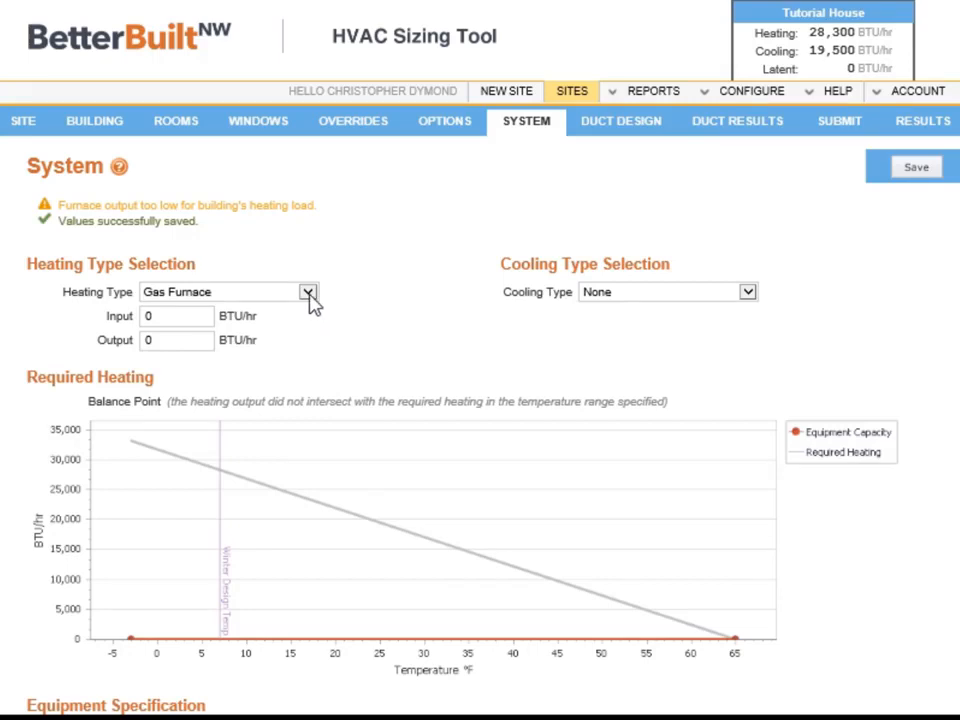
- Keep Gas Furnace as the heating type, set its input to 60000 and output to 54000 BTU/hr, and save
left_click(309, 293)
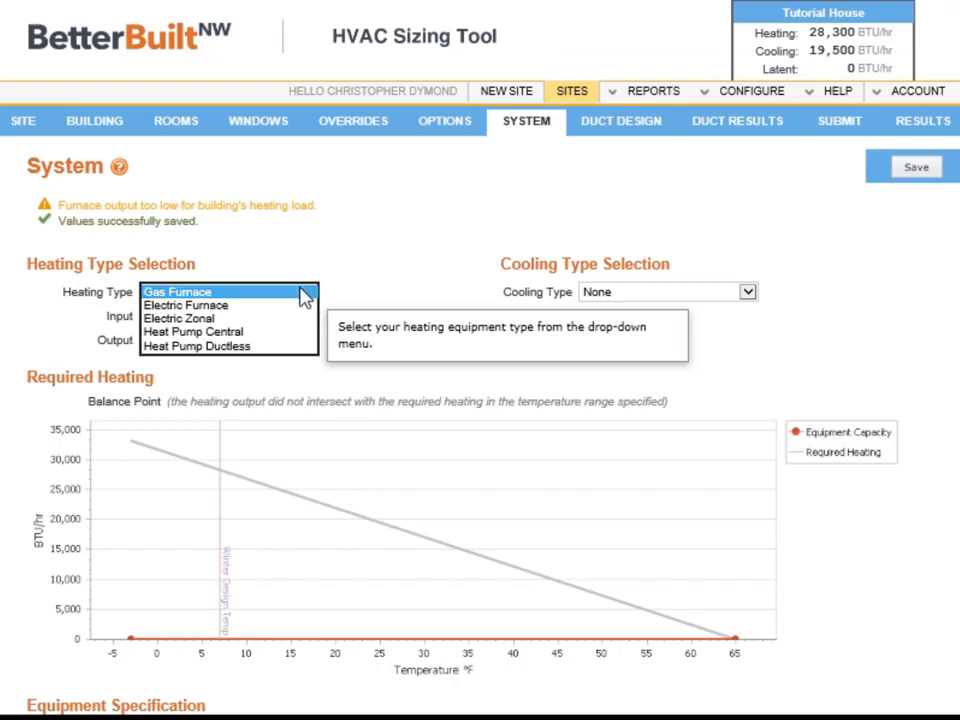
left_click(298, 292)
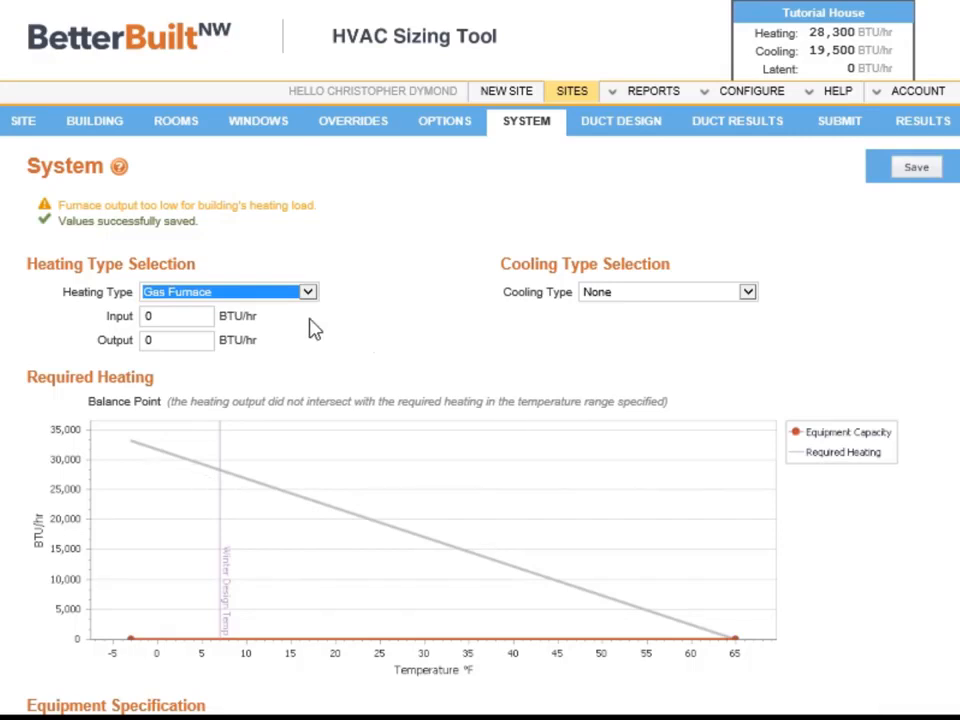
left_click(169, 318)
key("BackSpace")
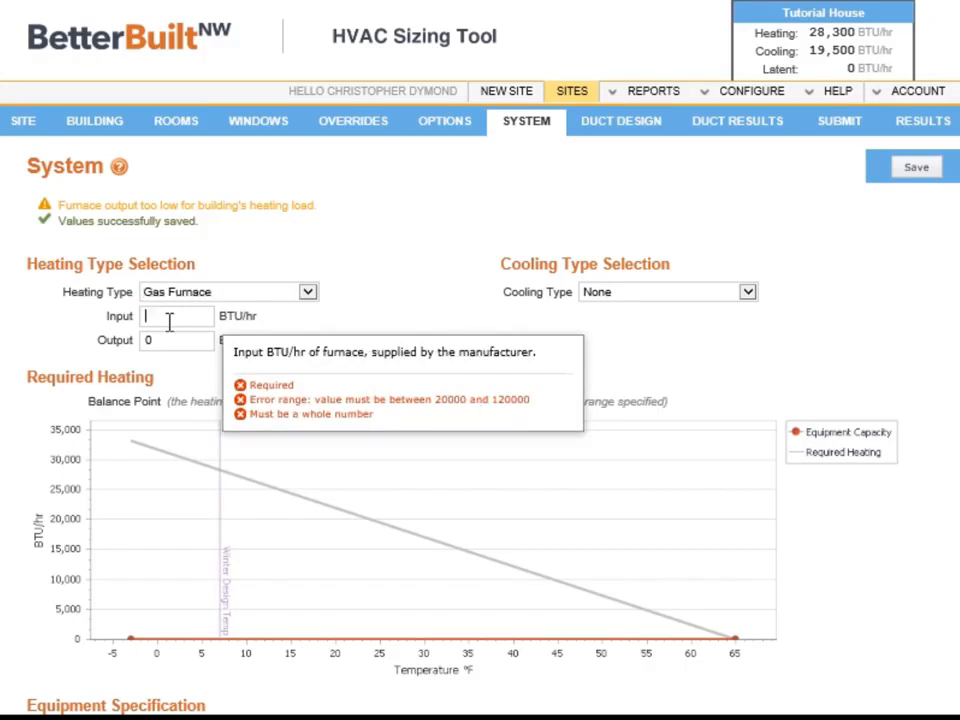
type("60000")
key("Tab")
type("54000")
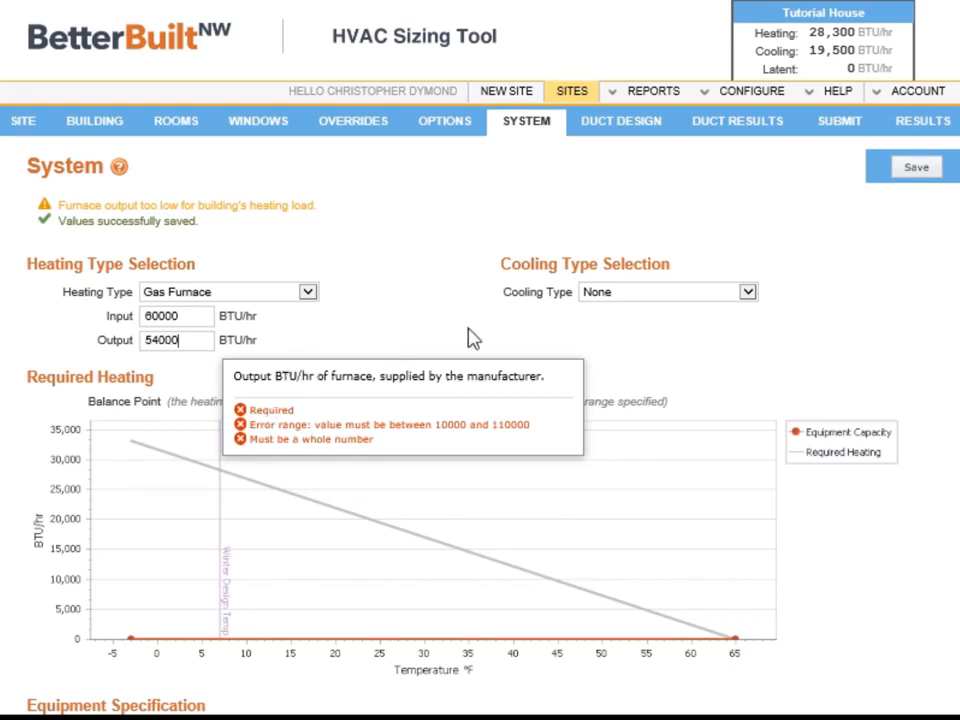
left_click(903, 178)
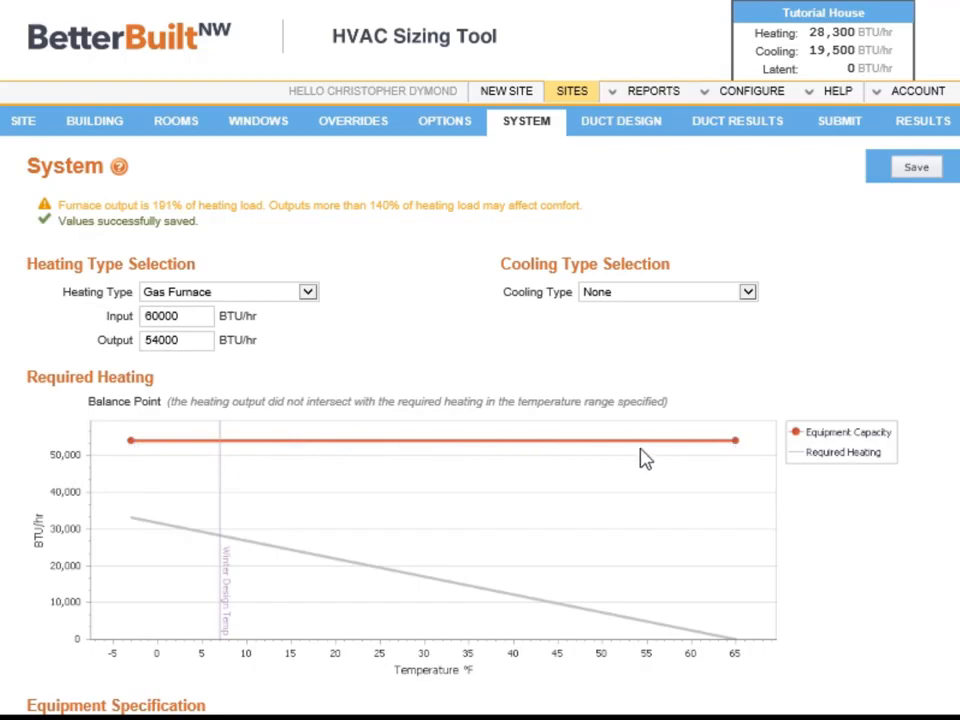
- Set the gas furnace's input to 40000 BTU/hr and its output to 36000 BTU/hr, and save the system values
double_click(180, 317)
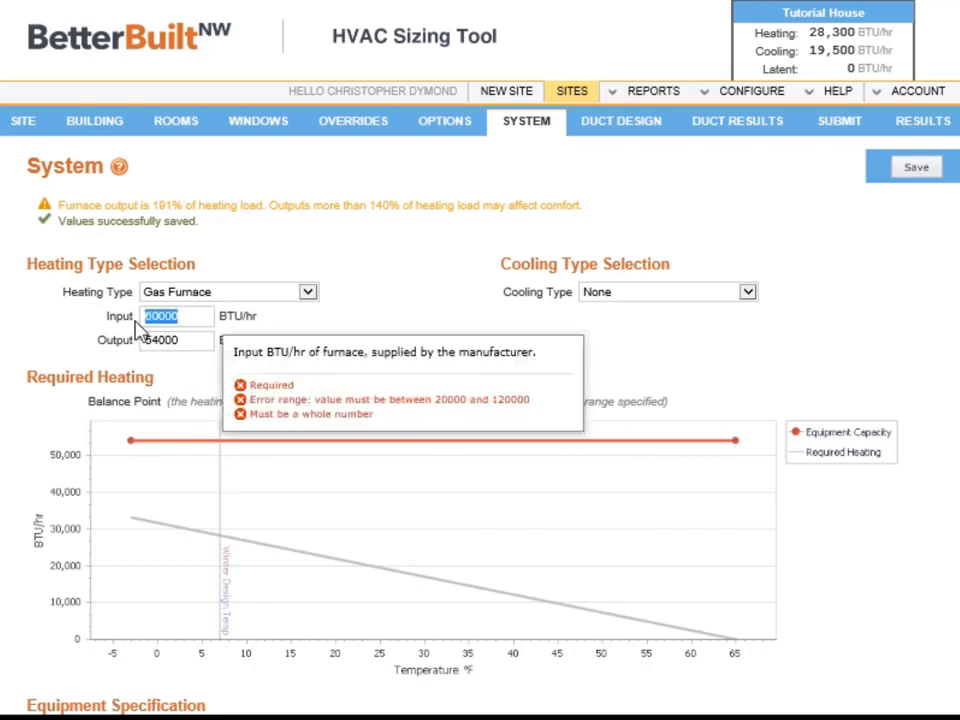
type("40000")
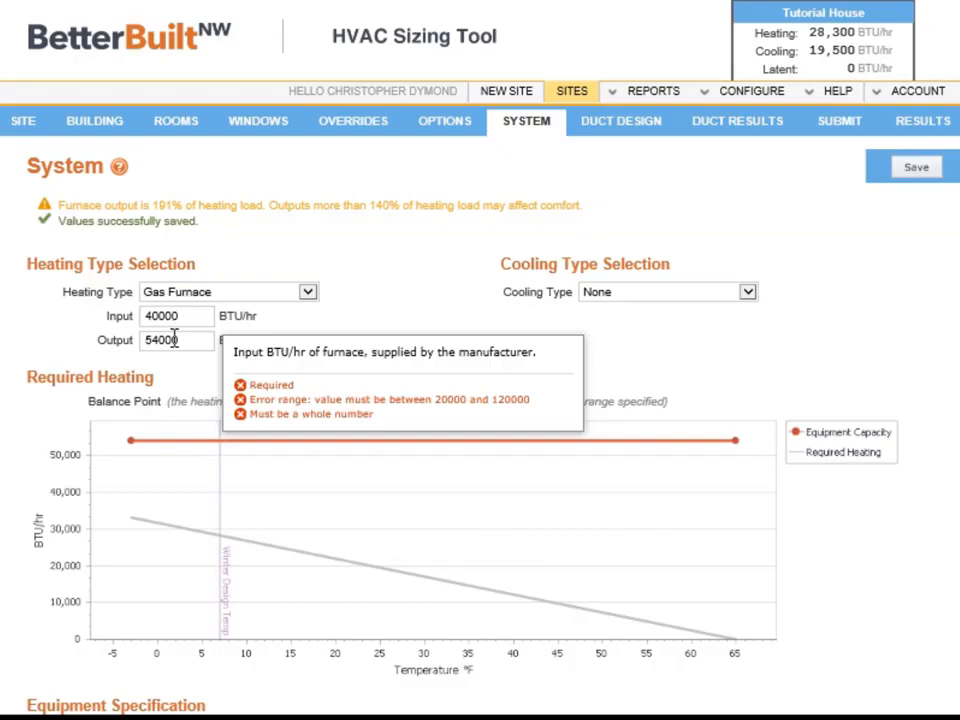
double_click(174, 340)
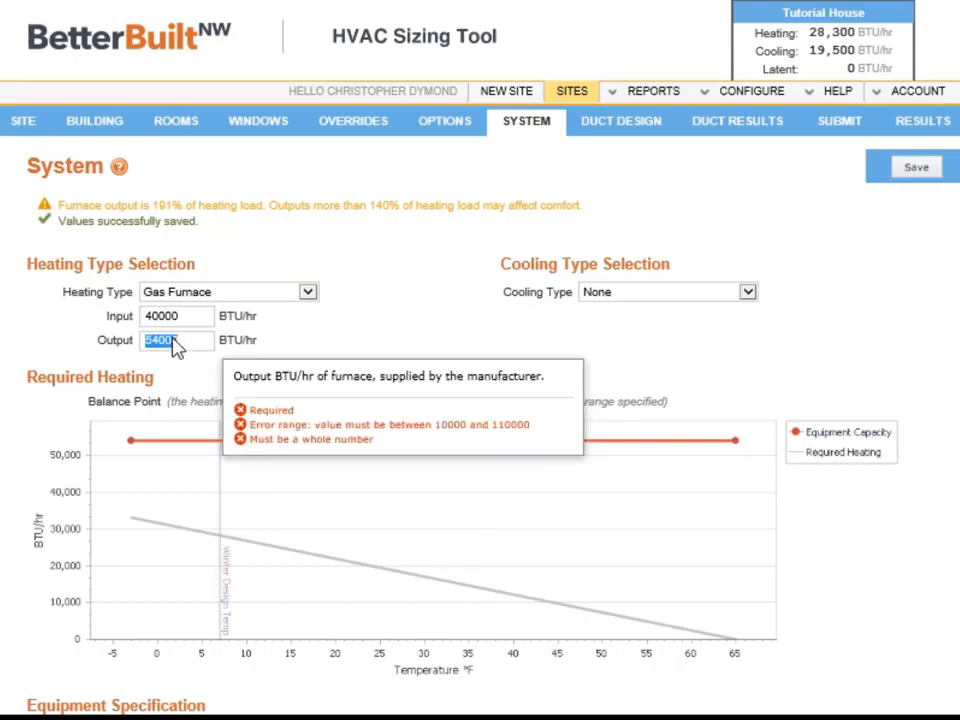
type("36000")
key("Tab")
left_click(932, 176)
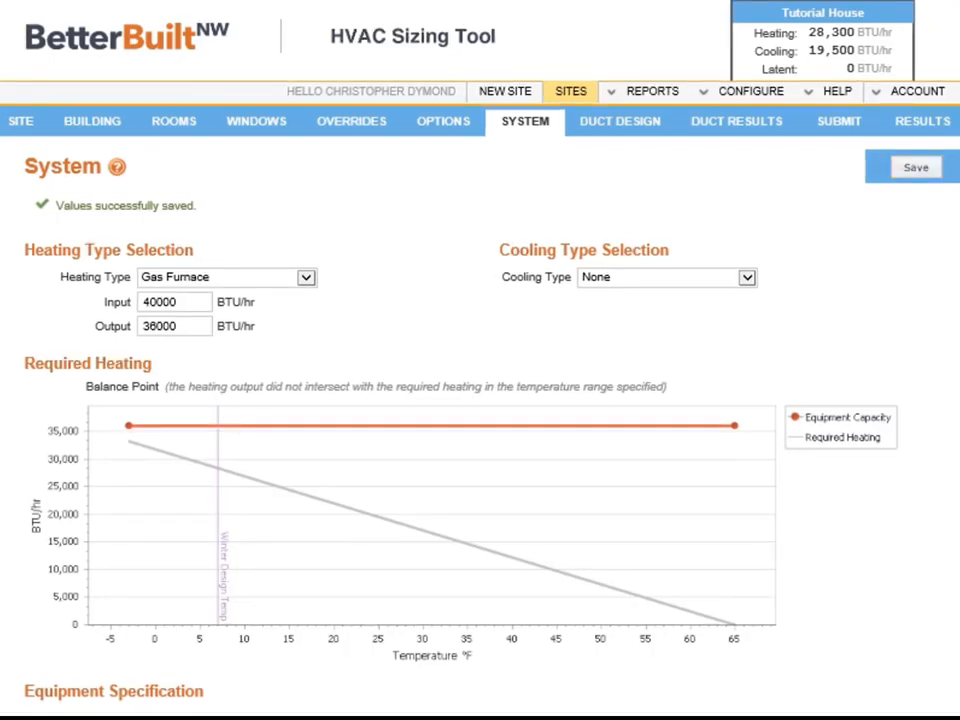
- Change the heating type to Heat Pump Central, using Manual Entry as the heat pump model
left_click(307, 279)
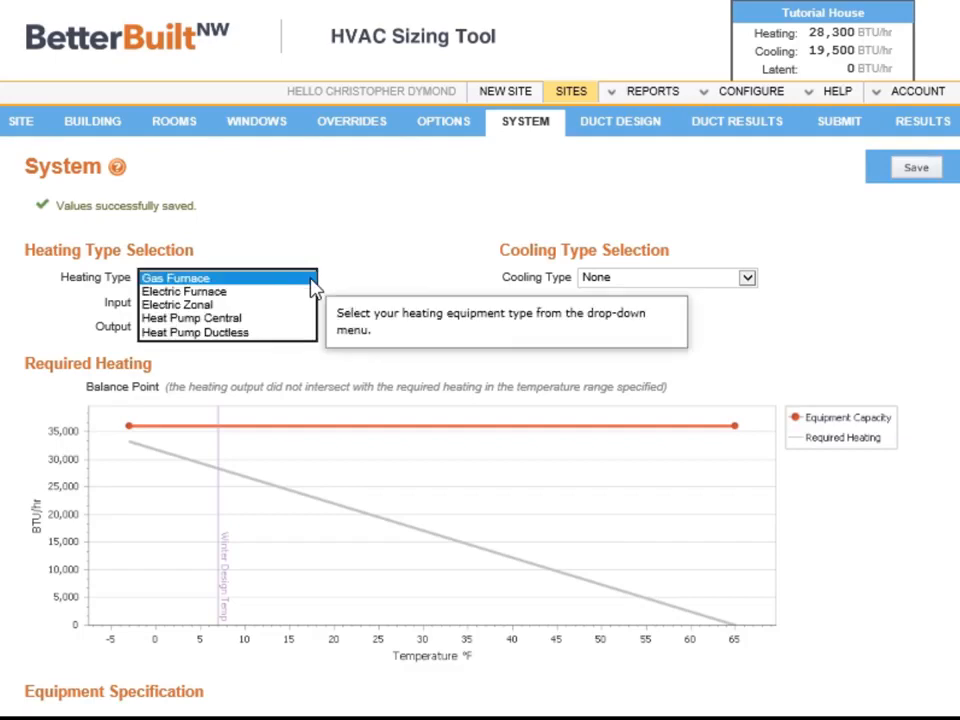
left_click(244, 319)
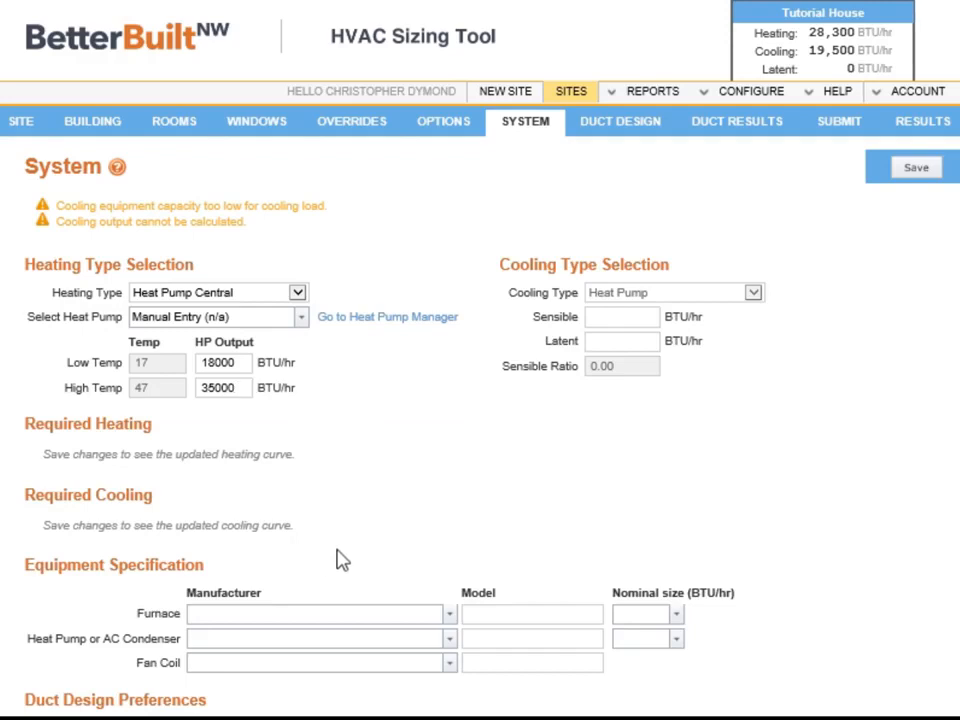
double_click(242, 389)
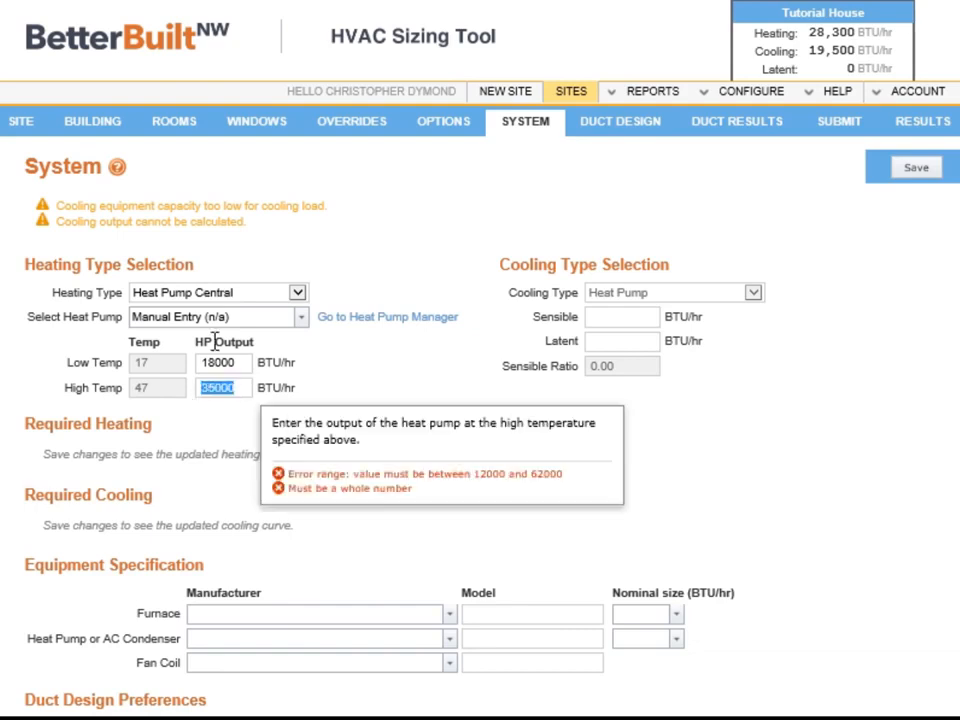
left_click(300, 318)
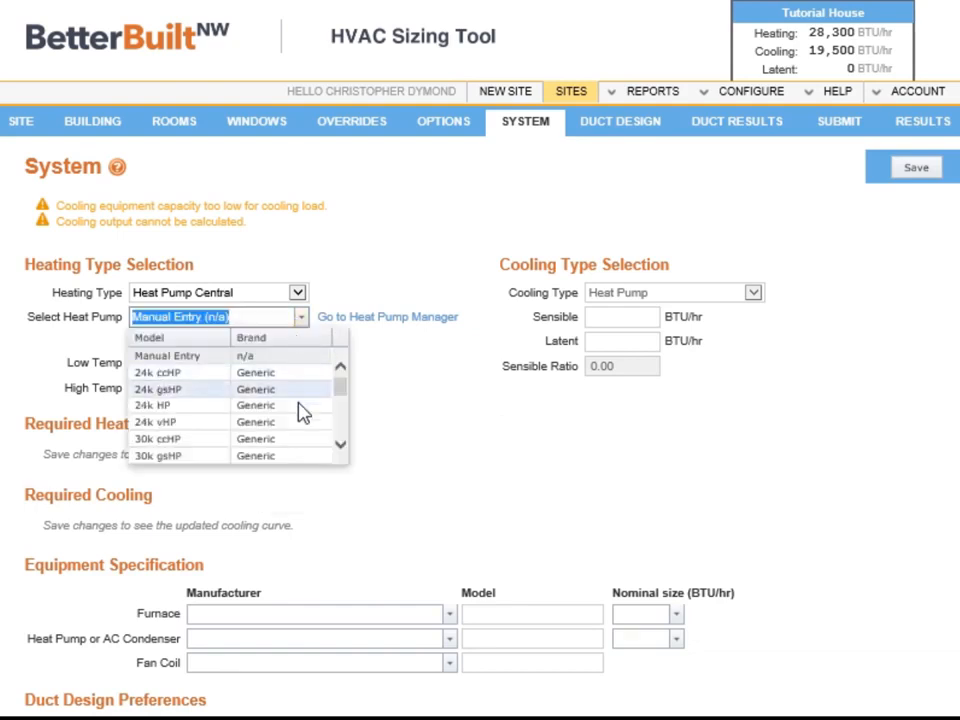
left_click(281, 358)
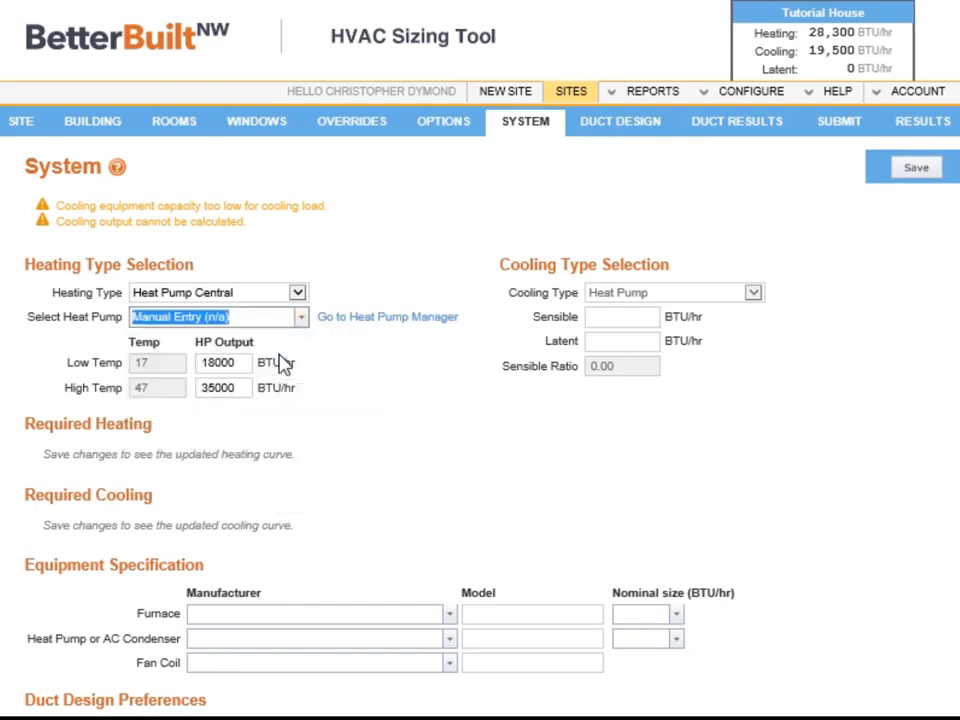
- Set the heat pump output to 35000 BTU/hr at high temperature and 17000 BTU/hr at low temperature, and try to save
left_click(210, 389)
double_click(210, 389)
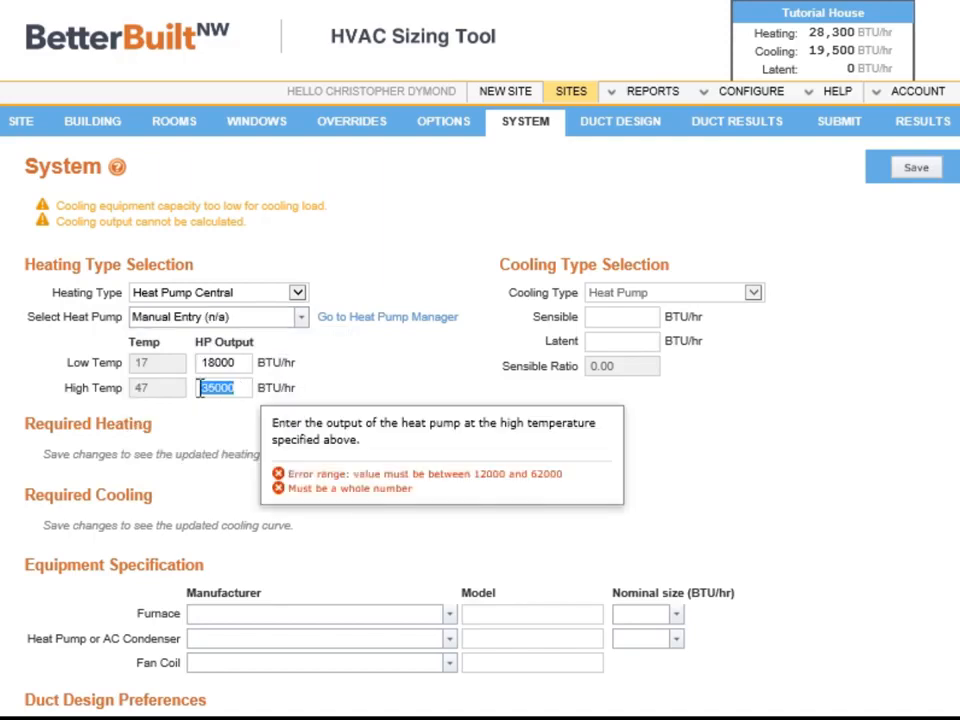
type("35000")
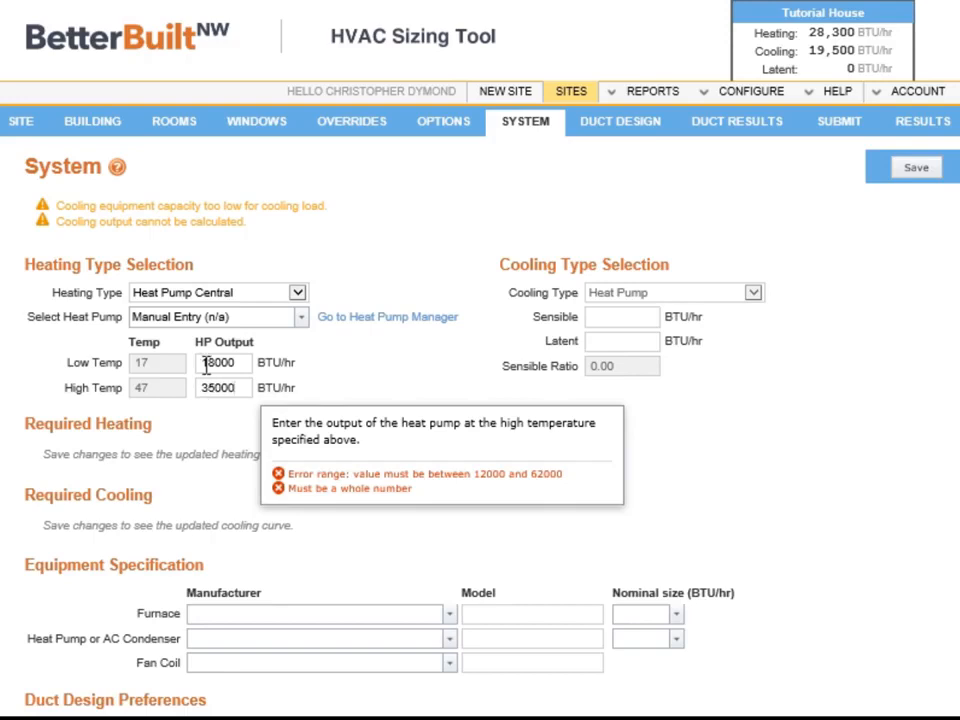
left_click(218, 363)
double_click(208, 363)
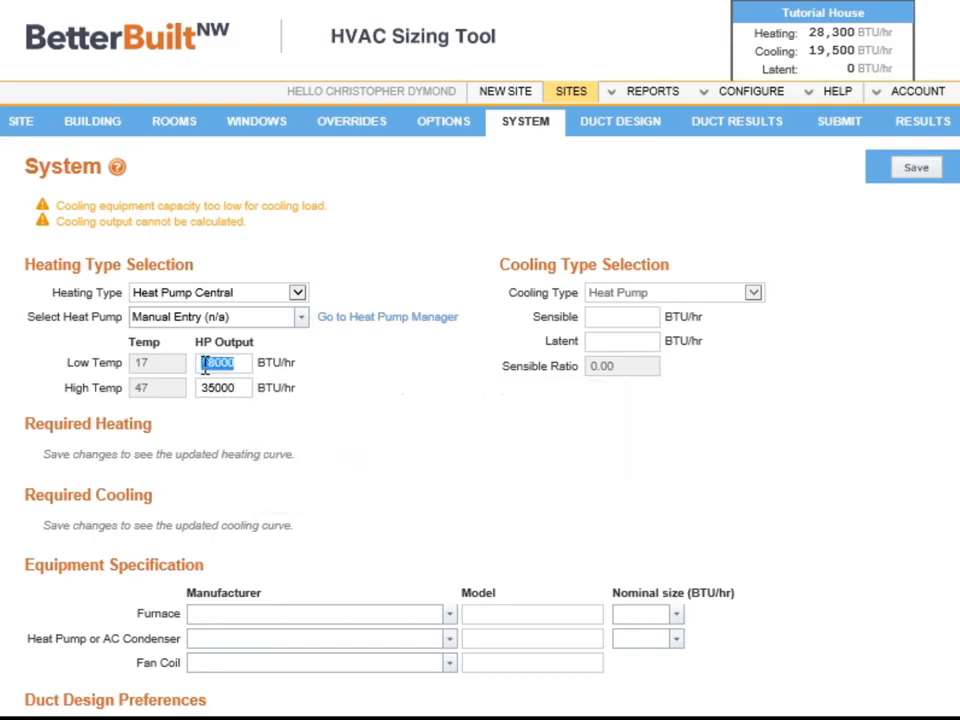
type("17000")
key("Tab")
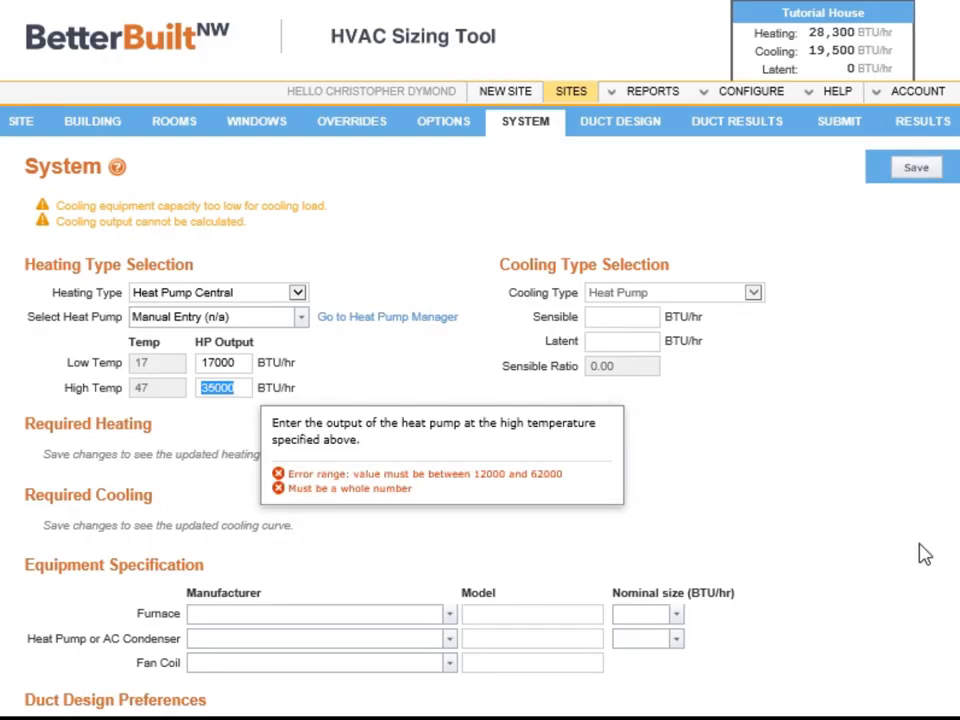
left_click(903, 176)
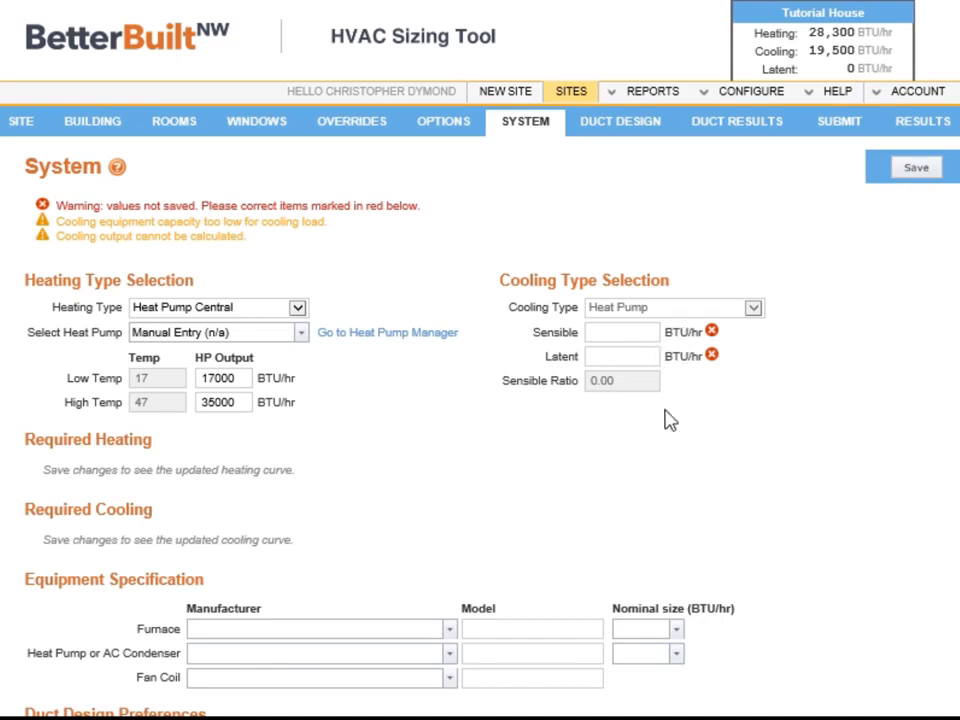
- Enter a sensible cooling capacity of 30000 BTU/hr and a latent capacity of 1000 BTU/hr, and save
left_click(622, 341)
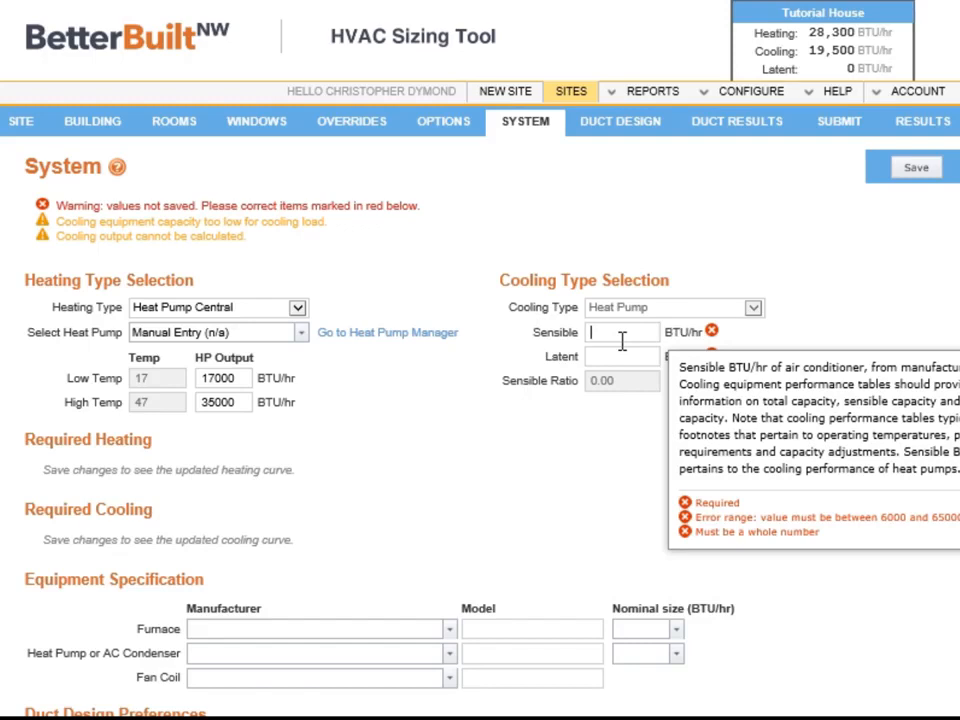
type("30000")
key("Tab")
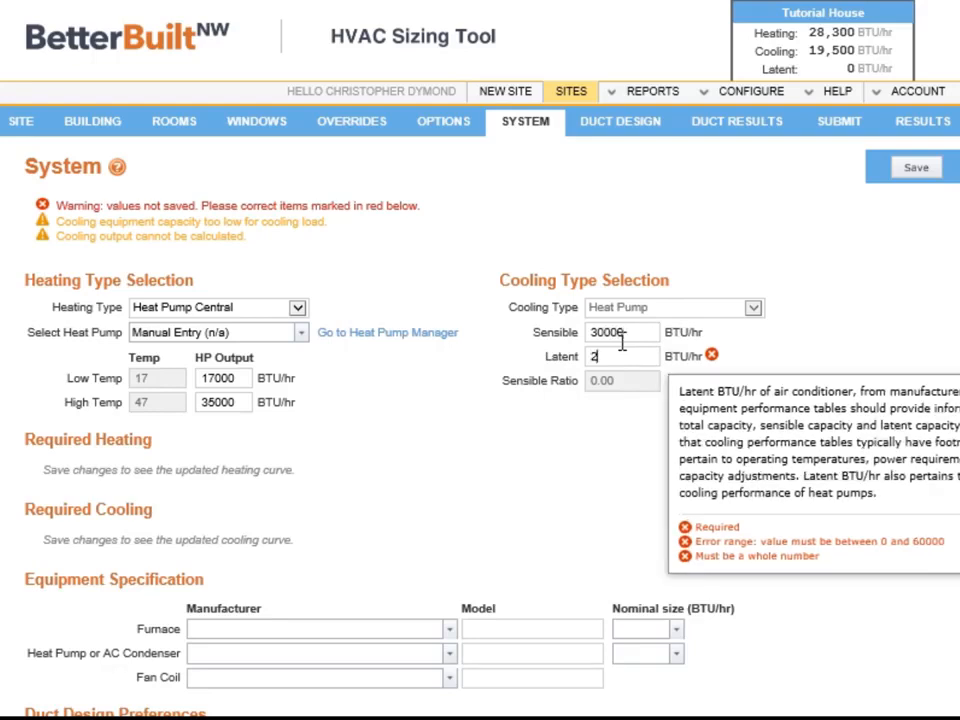
type("1000")
left_click(918, 179)
left_click(912, 172)
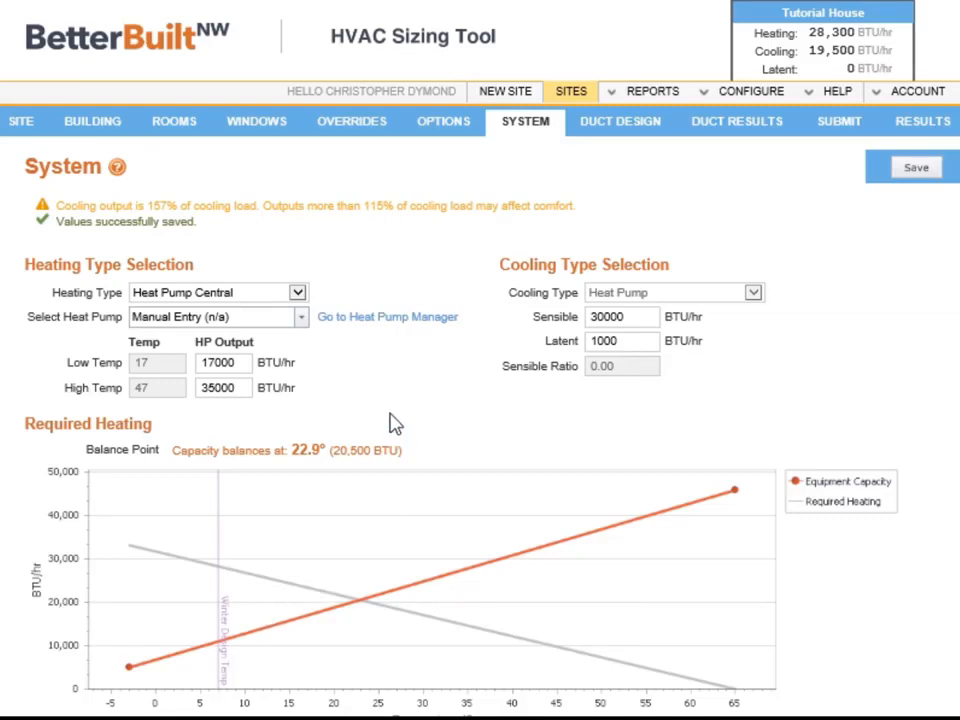
- Select the generic 30k vHP model as the heat pump, save, and look through the model choices again
left_click(300, 318)
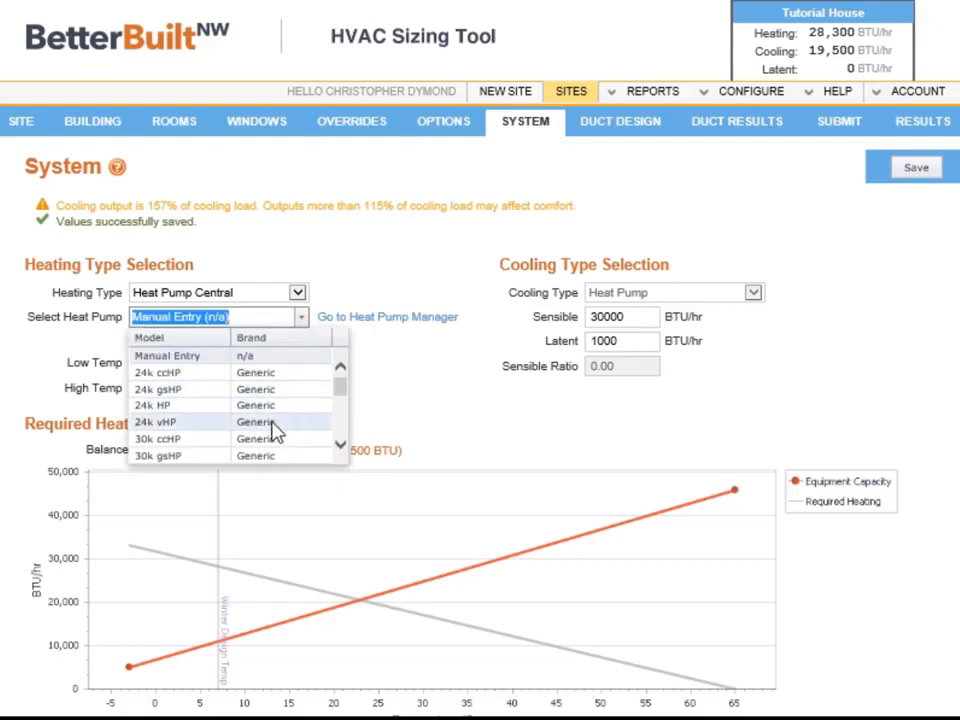
left_click(340, 446)
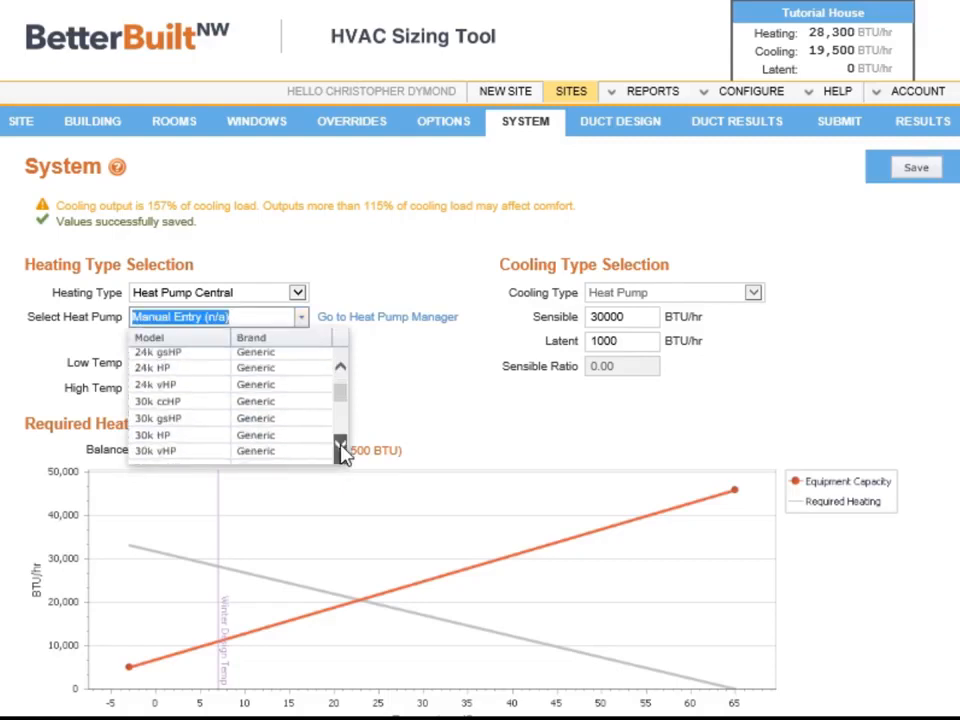
left_click(340, 447)
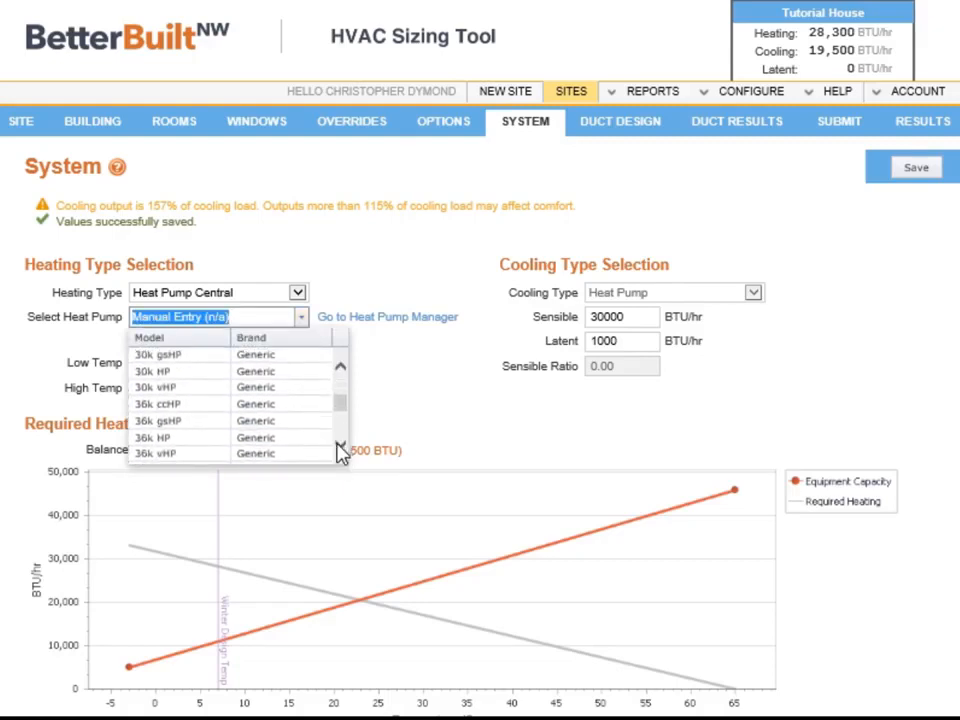
left_click(150, 387)
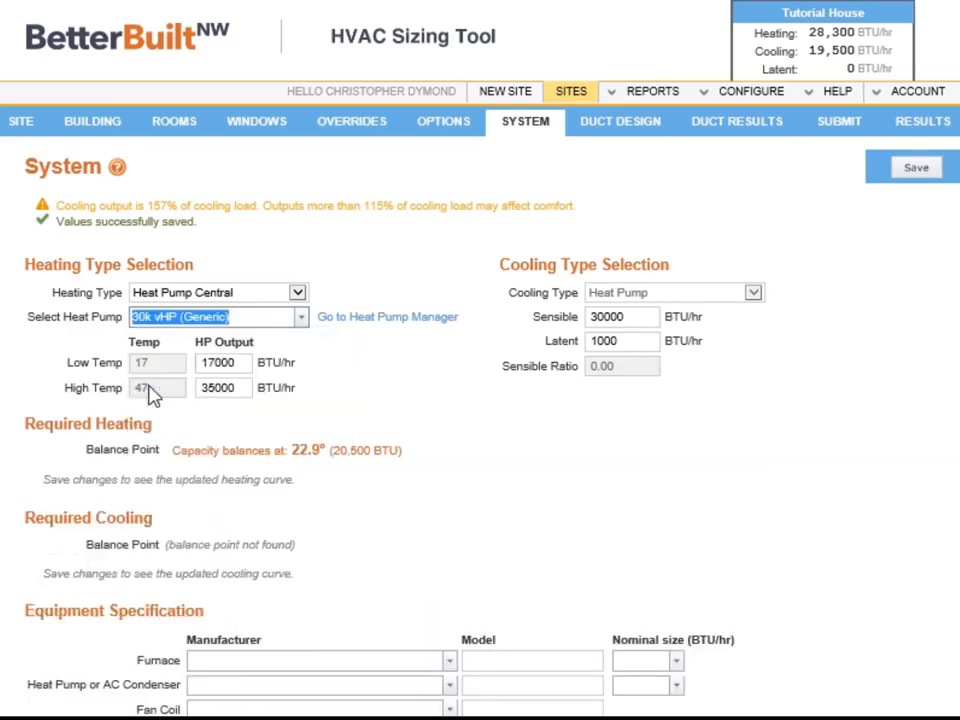
left_click(921, 170)
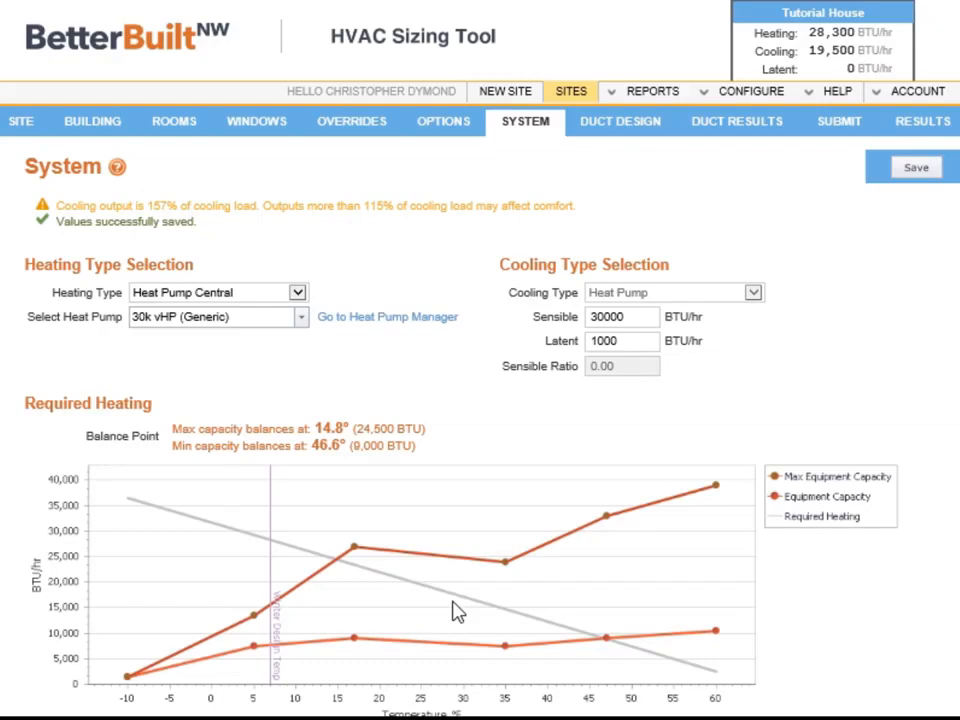
left_click(301, 318)
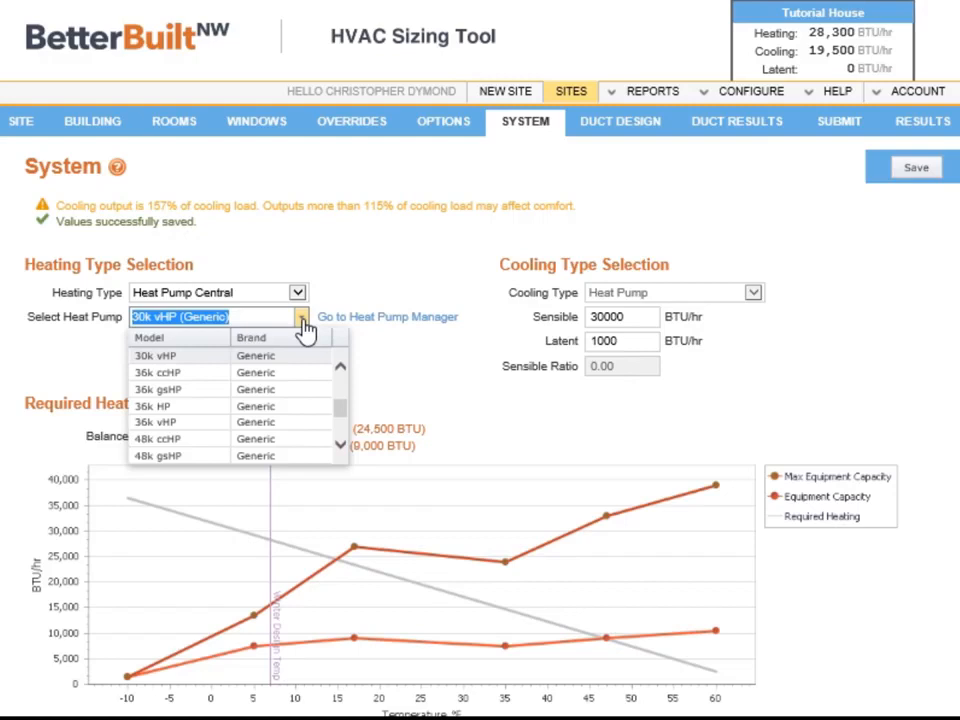
left_click(909, 285)
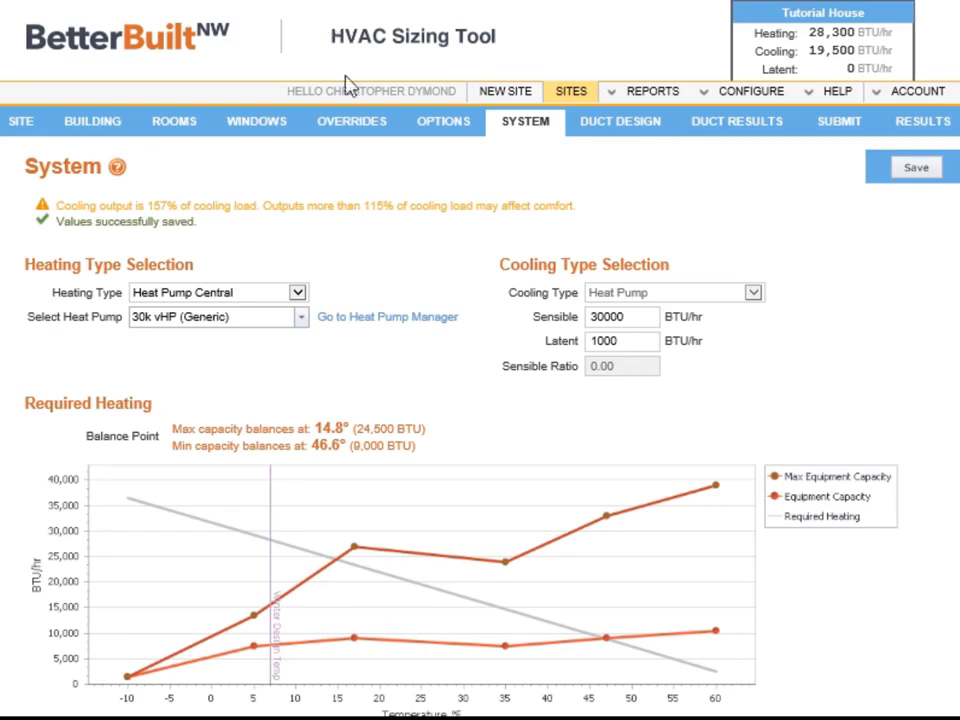
- Switch the heating type back to Gas Furnace and save the system values
left_click(298, 293)
left_click(257, 252)
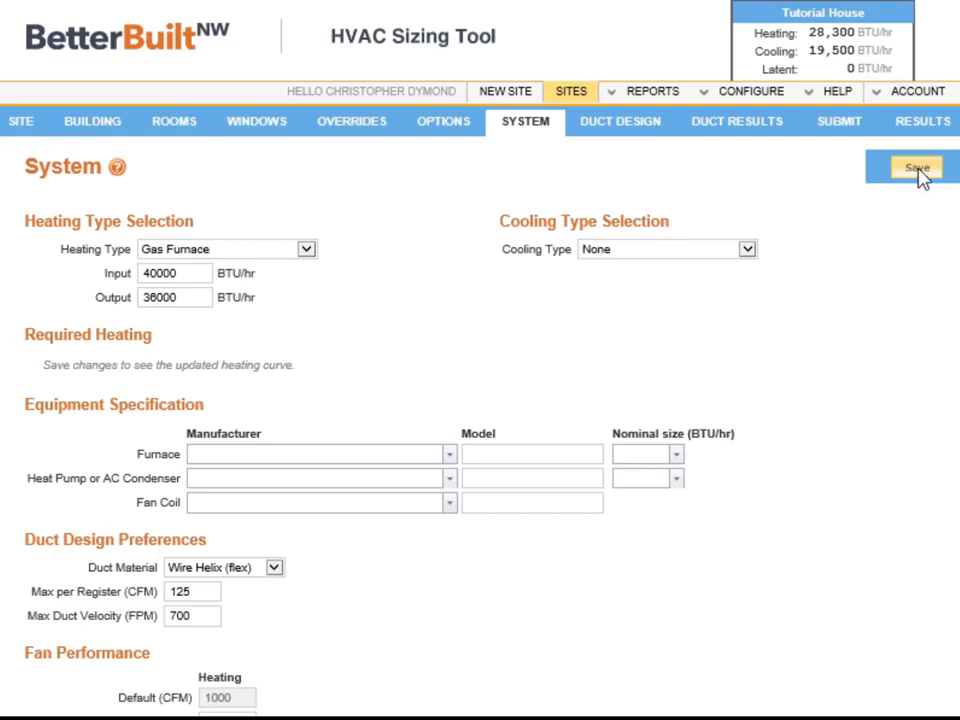
left_click(917, 169)
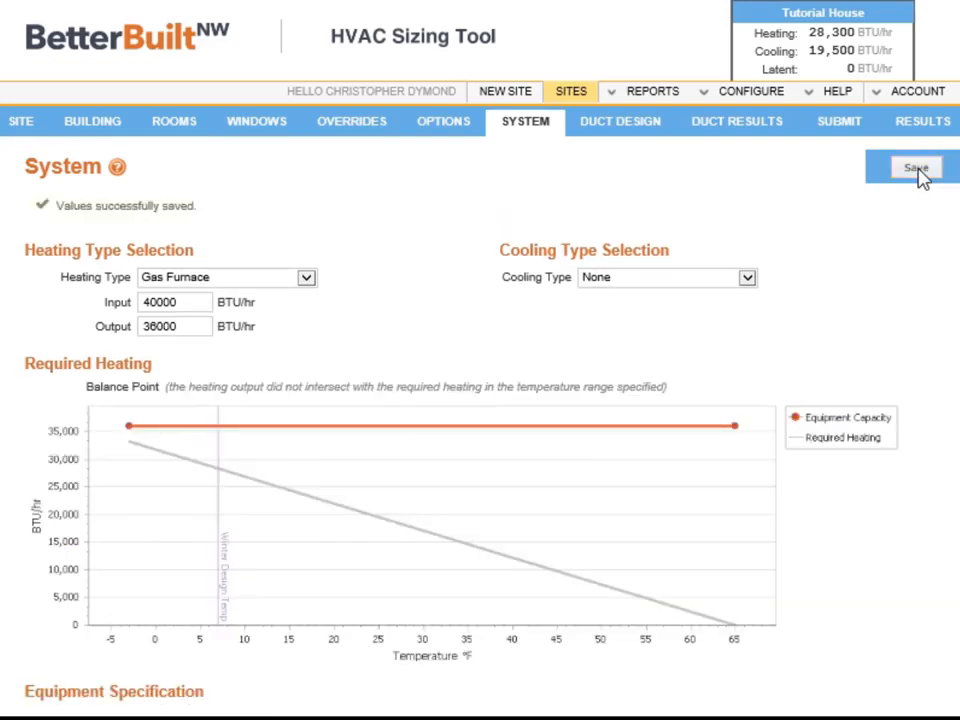
- Set the cooling type to Air Conditioner with a sensible capacity of 24000 BTU/hr, and save the system values
left_click(748, 279)
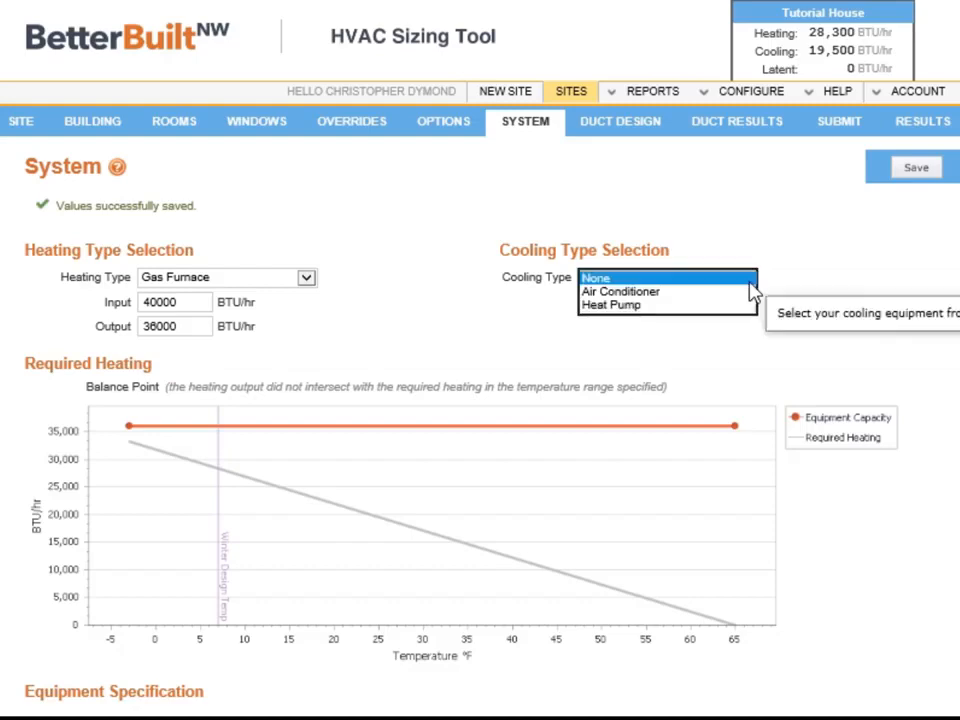
left_click(690, 293)
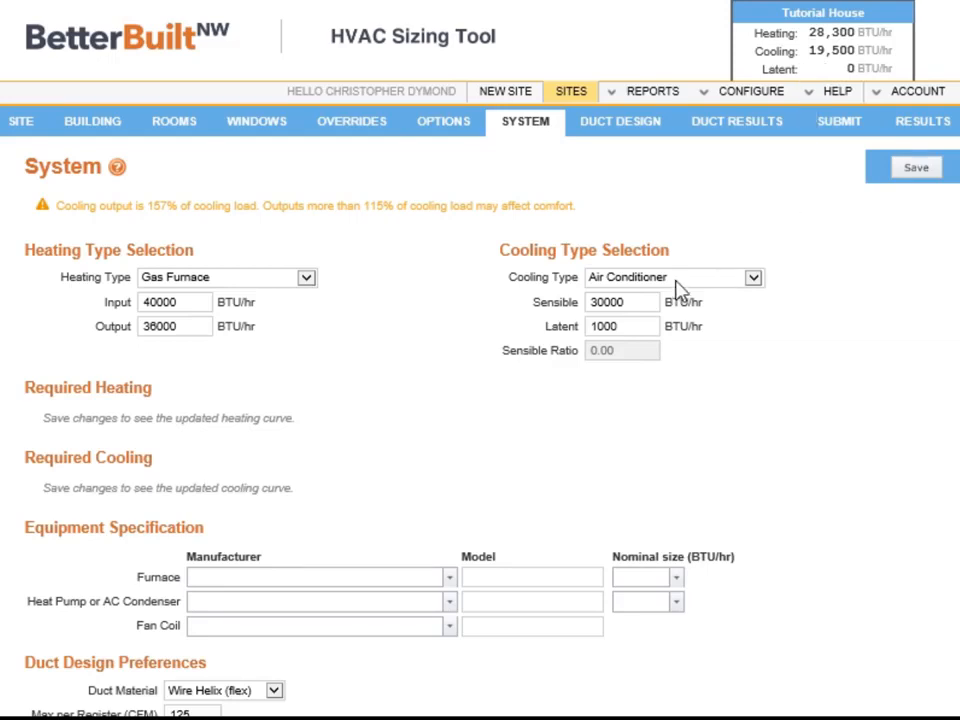
left_click(645, 302)
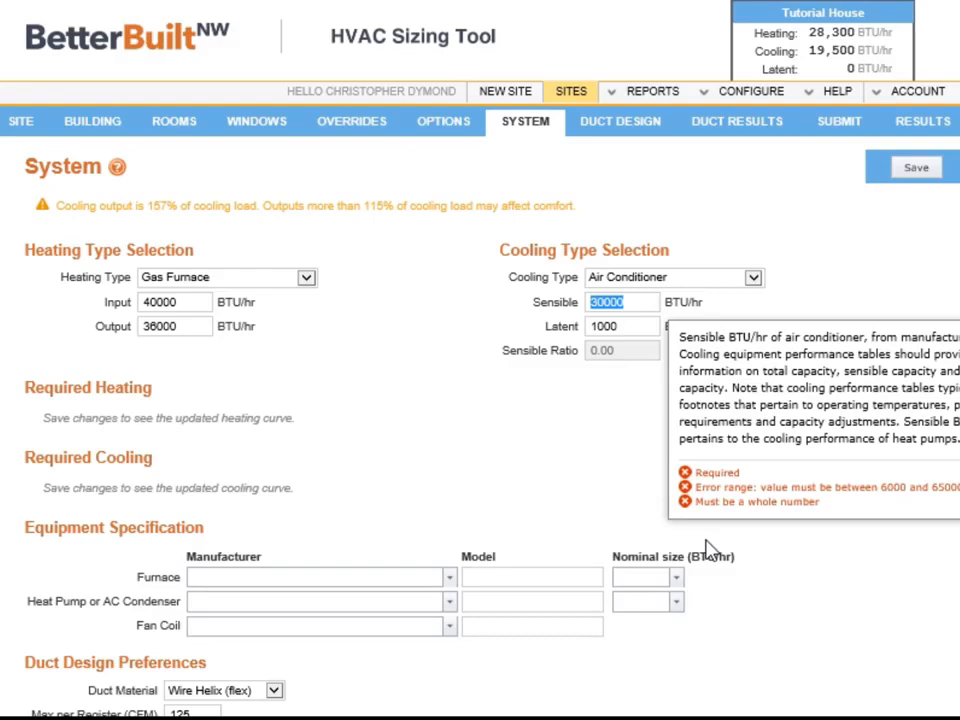
type("24000")
left_click_drag(618, 328, 581, 346)
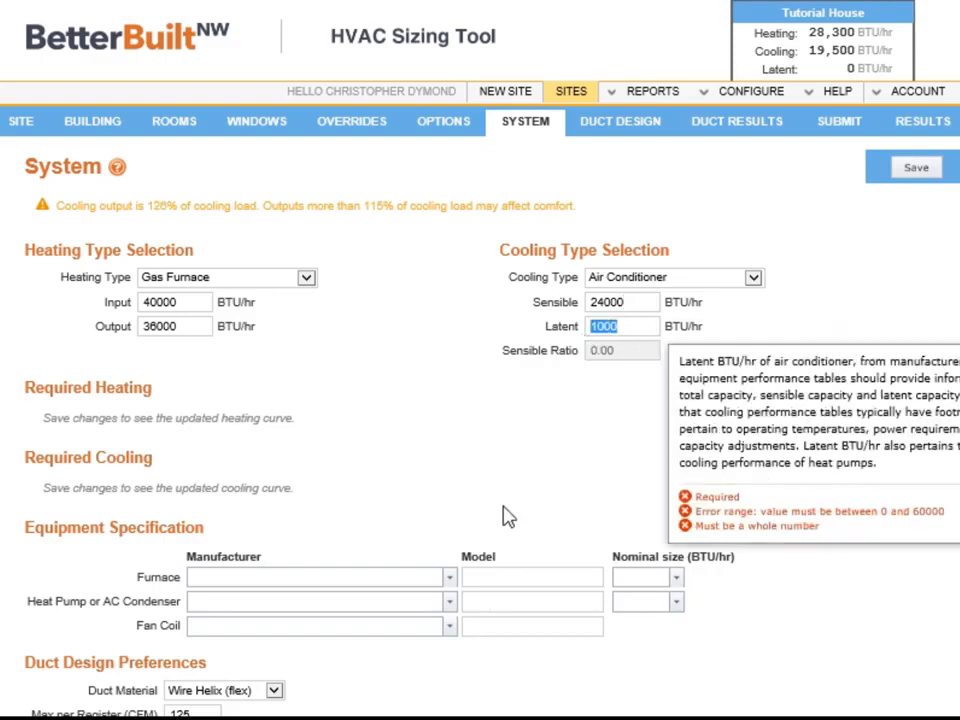
left_click(878, 172)
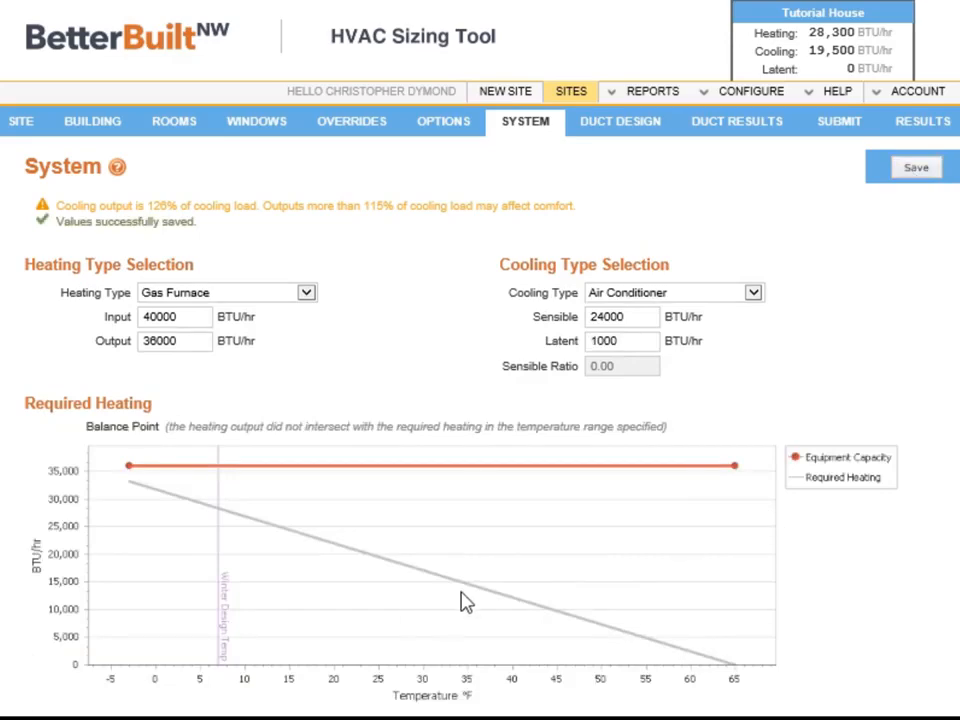
- In the equipment specification, select CARRIER AIR CONDITIONING as the furnace manufacturer and enter "bla bla bla" as its model
scroll(468, 585, "down", 2)
scroll(476, 450, "down", 2)
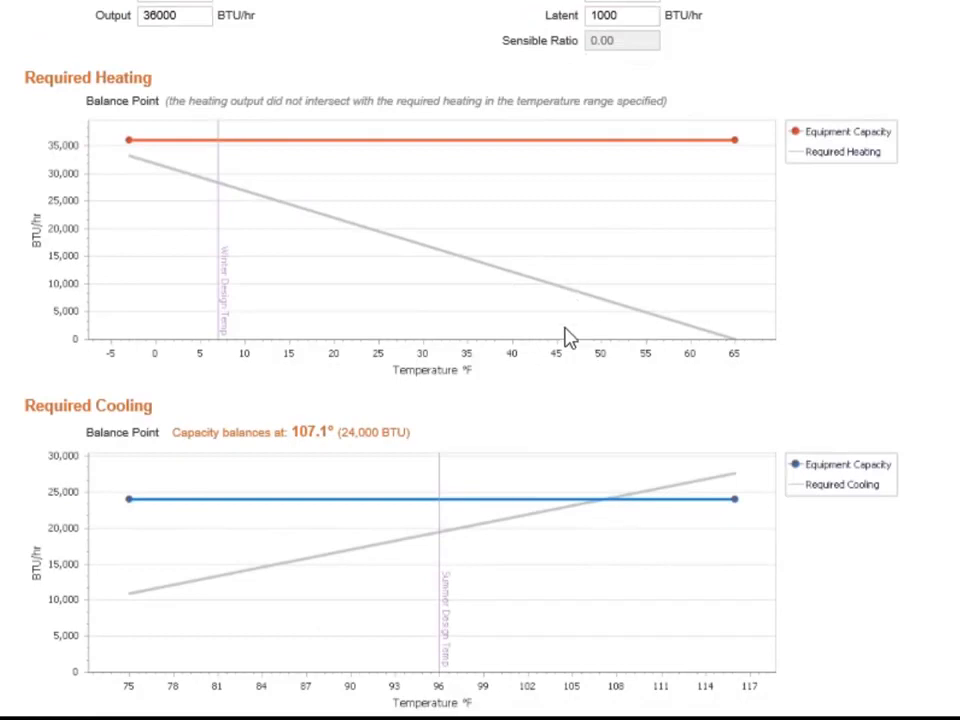
scroll(568, 340, "down", 3)
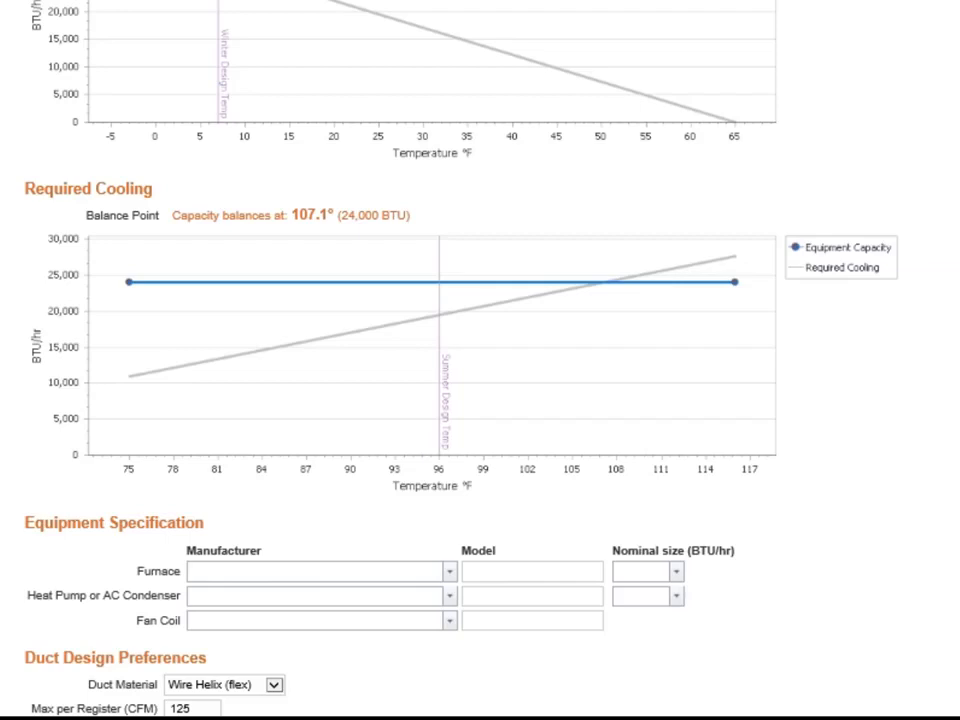
scroll(480, 360, "down", 1)
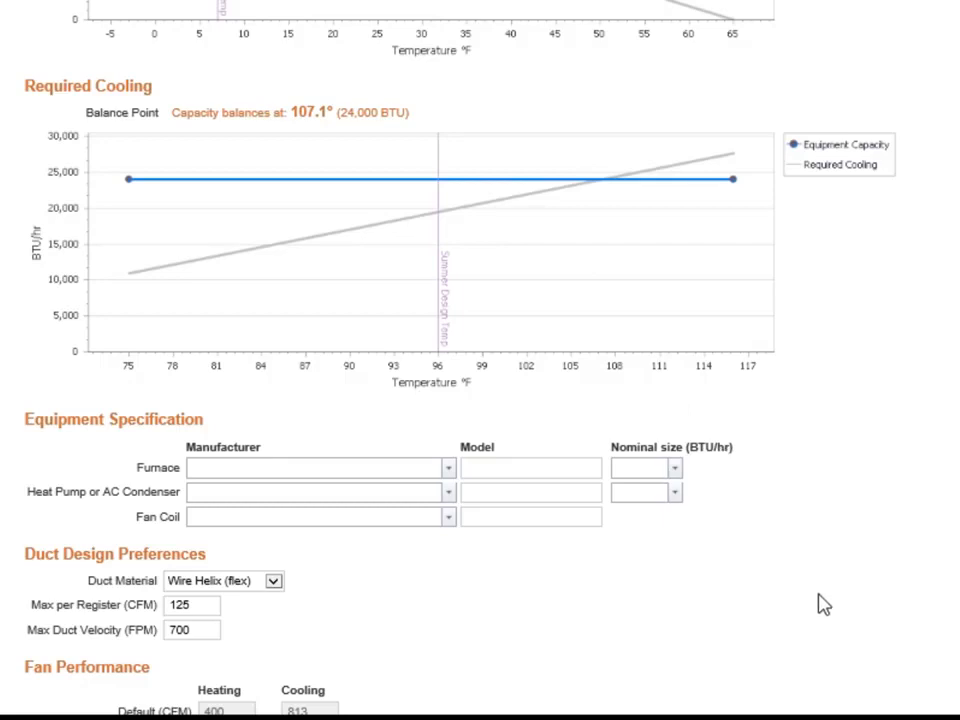
left_click(449, 478)
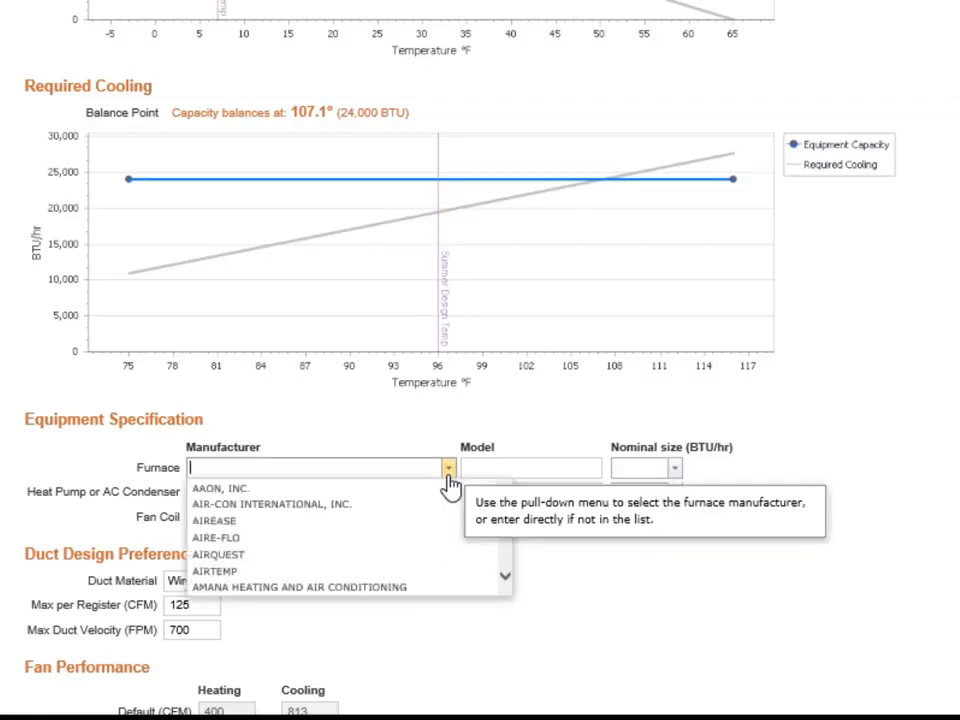
scroll(326, 519, "down", 3)
scroll(315, 528, "down", 2)
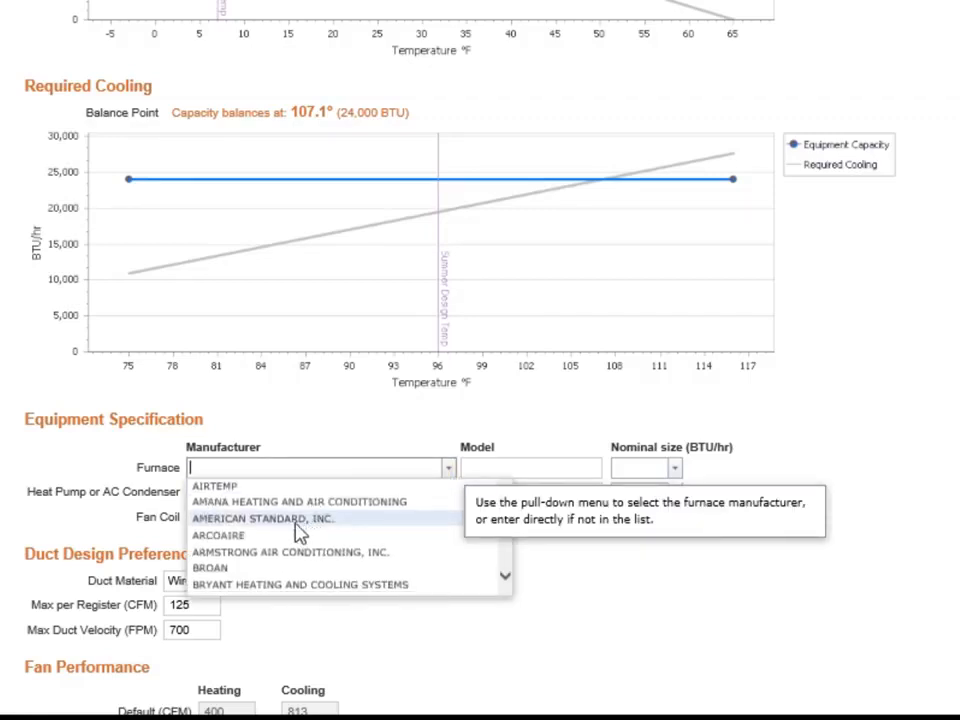
left_click(256, 558)
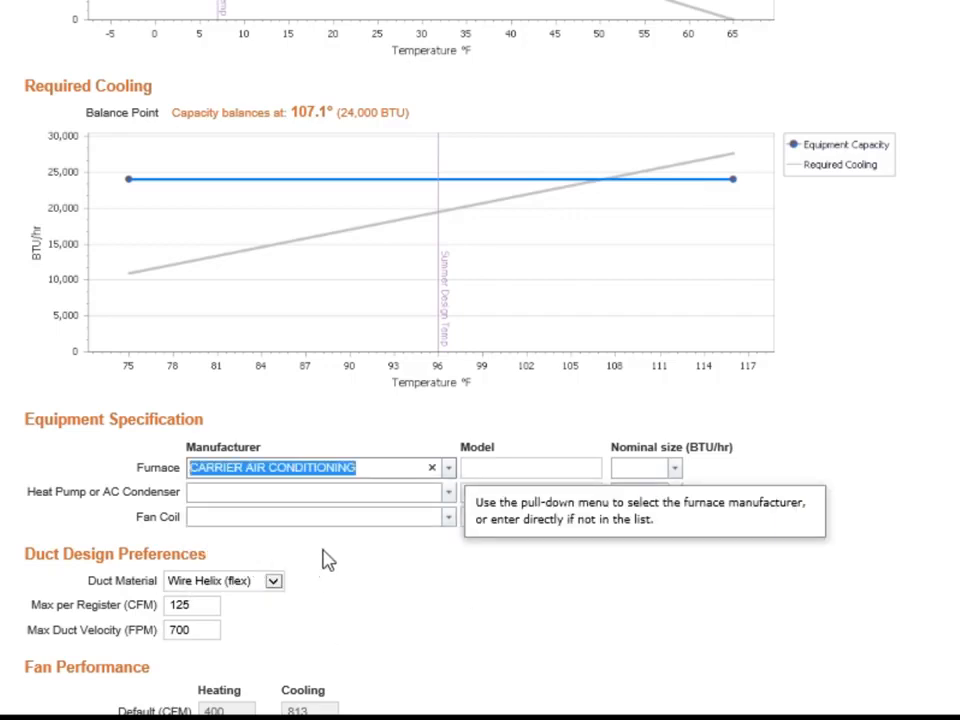
left_click(521, 469)
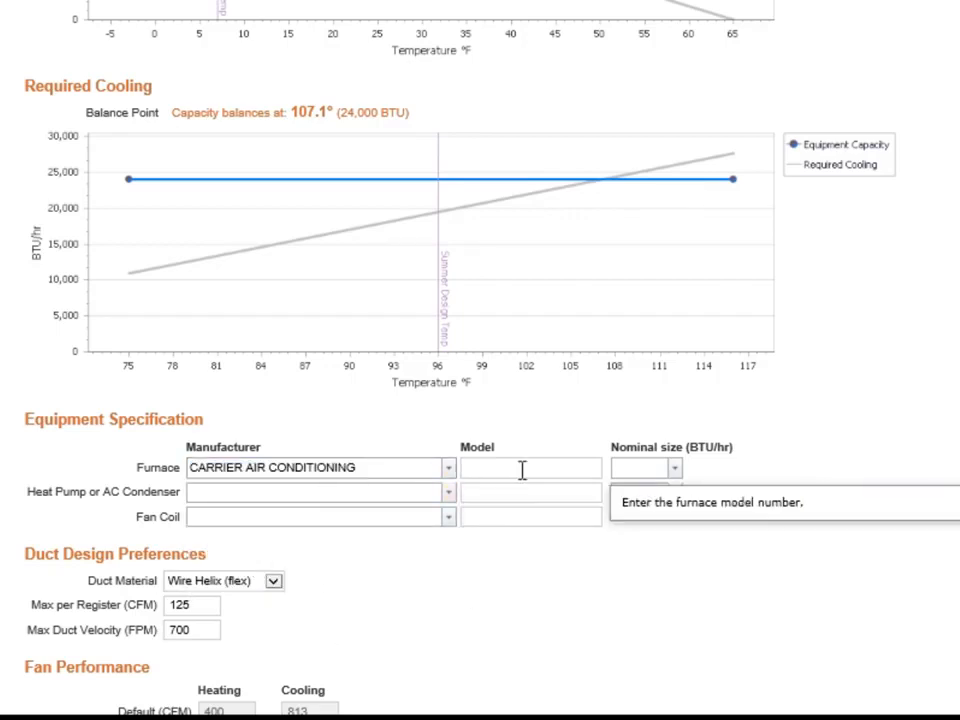
type("bla bla bla")
left_click(321, 491)
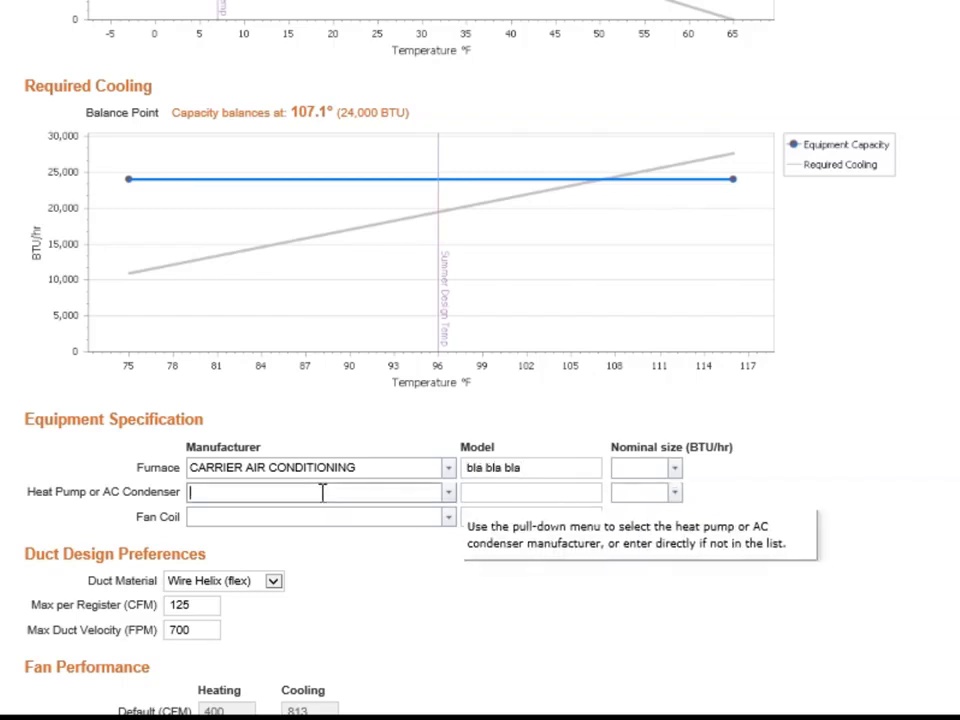
- In the duct design preferences, choose Wire Helix (flex) as the duct material and set the maximum per register to 150 CFM
scroll(365, 660, "down", 1)
scroll(358, 620, "down", 1)
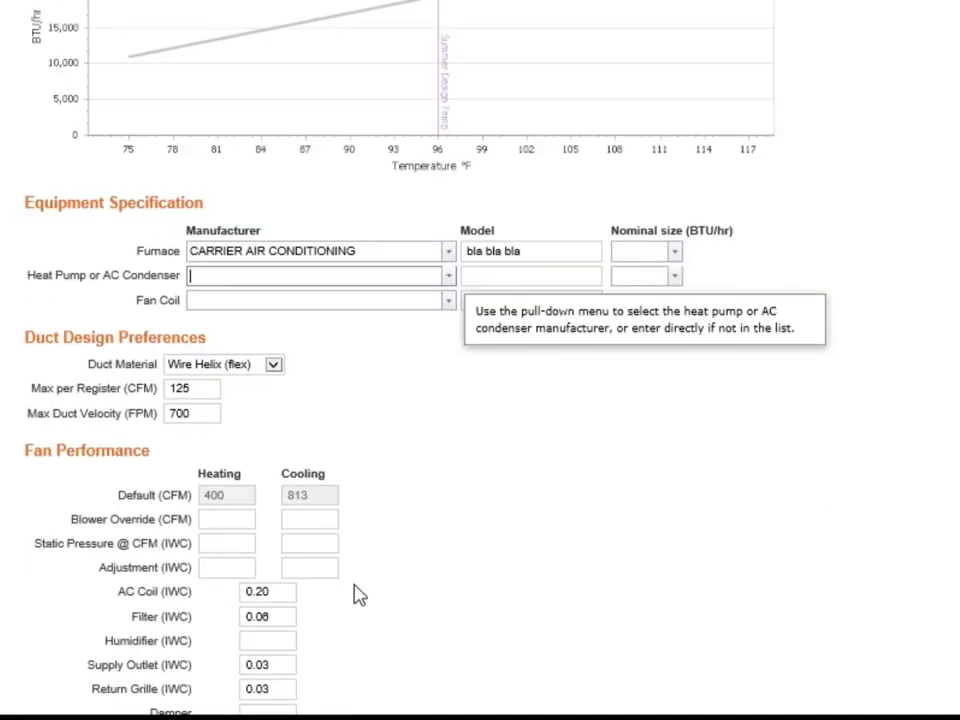
left_click(273, 365)
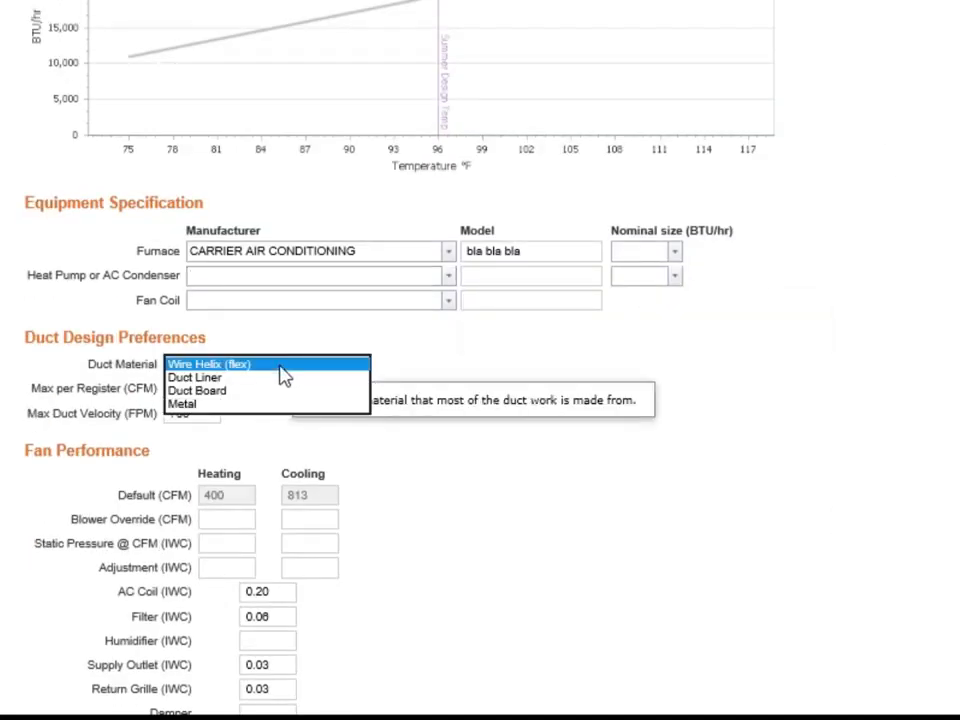
left_click(280, 375)
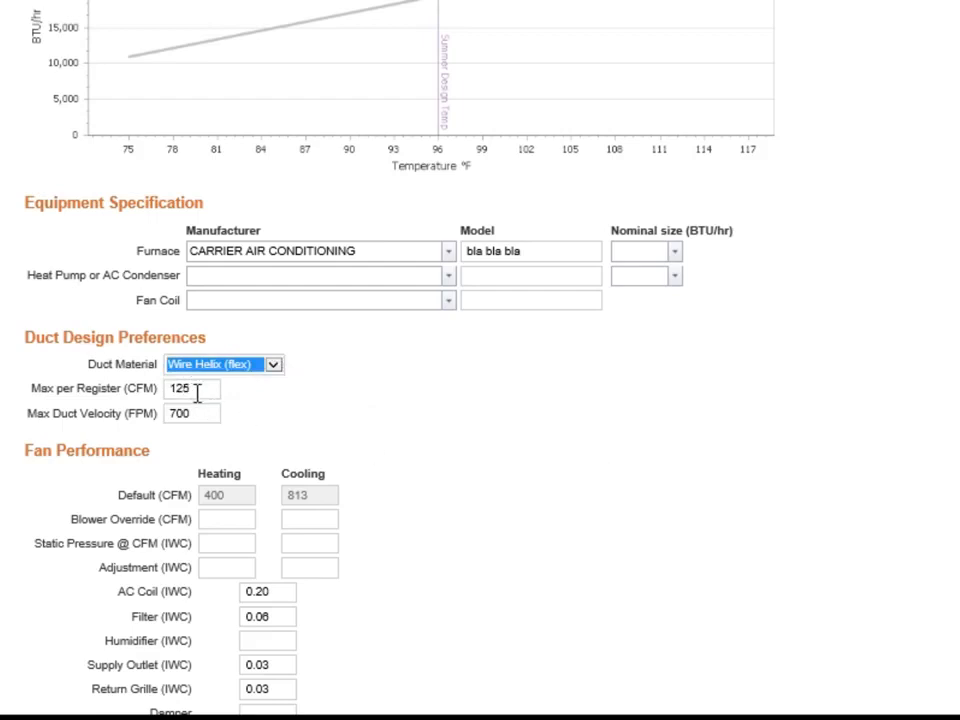
left_click(165, 388)
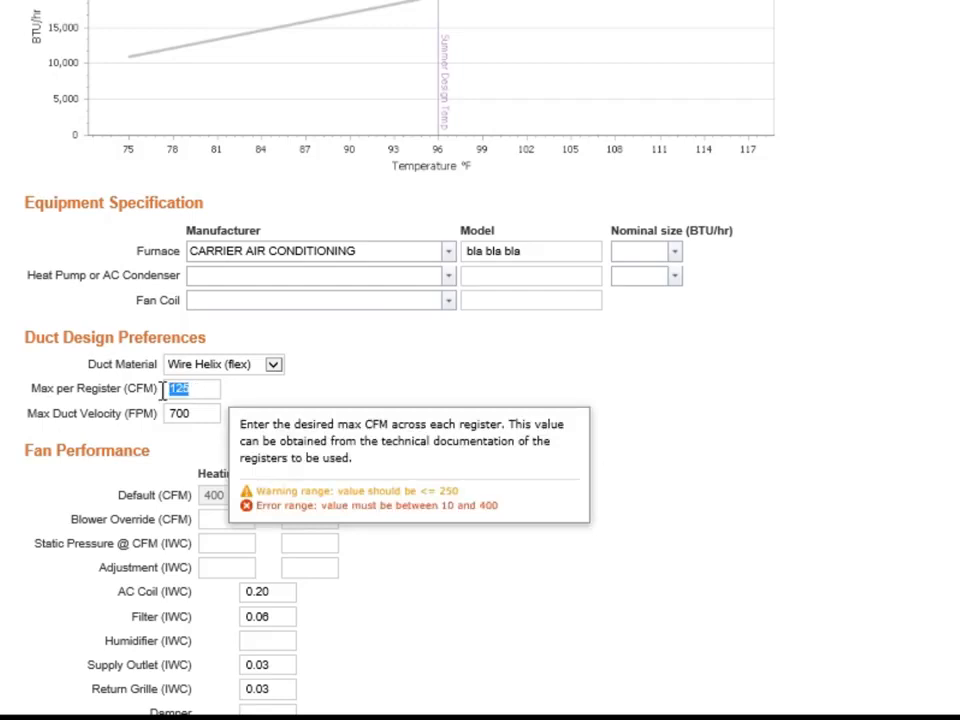
type("150")
left_click(384, 351)
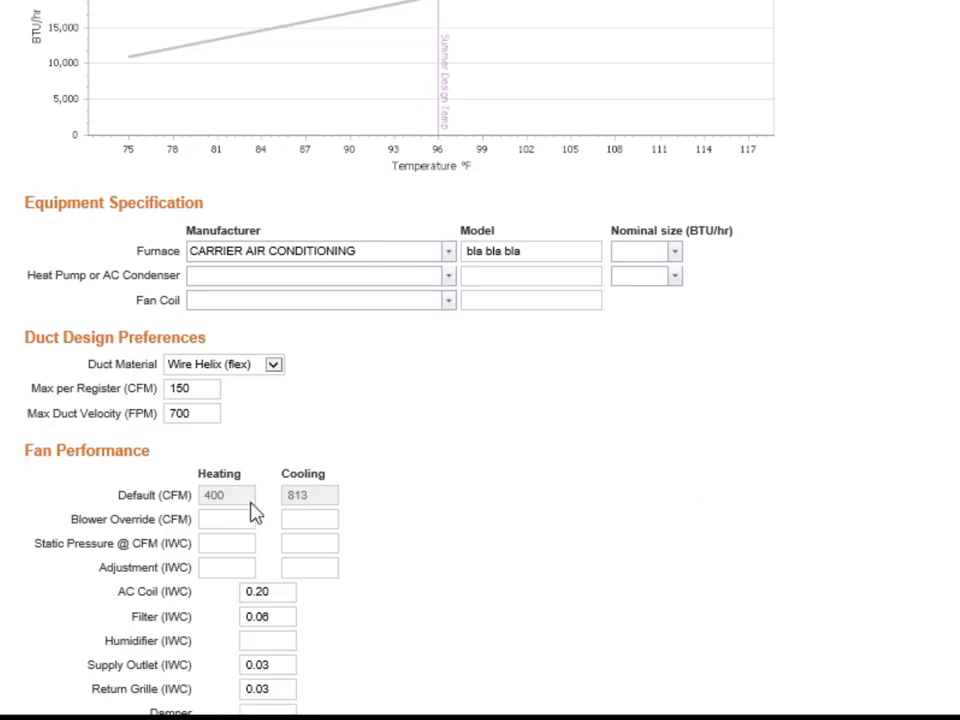
scroll(574, 521, "down", 2)
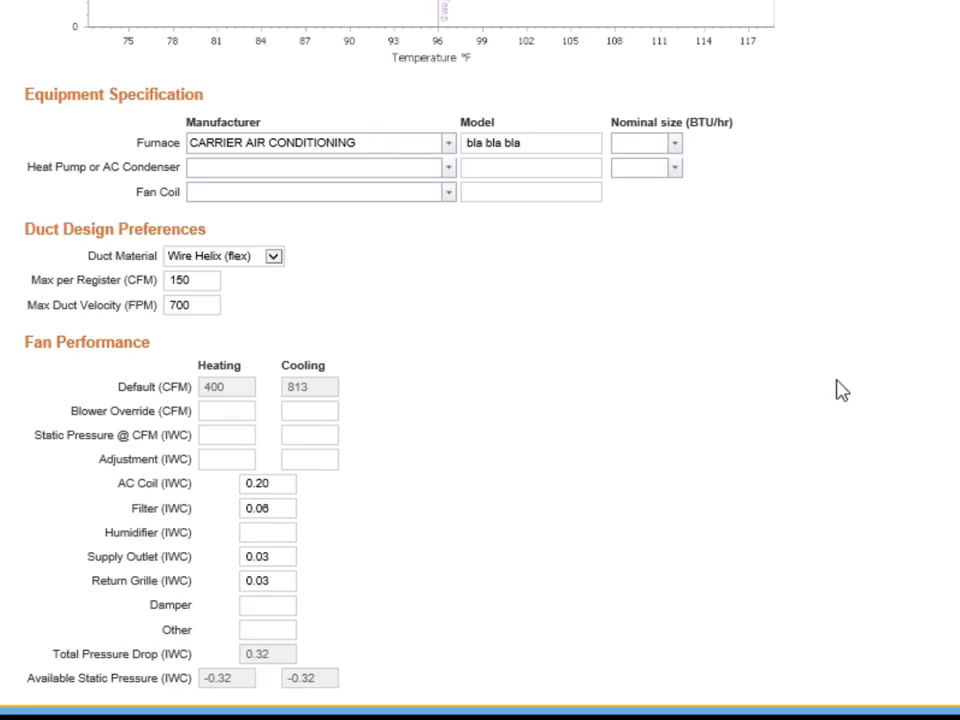
scroll(662, 388, "up", 3)
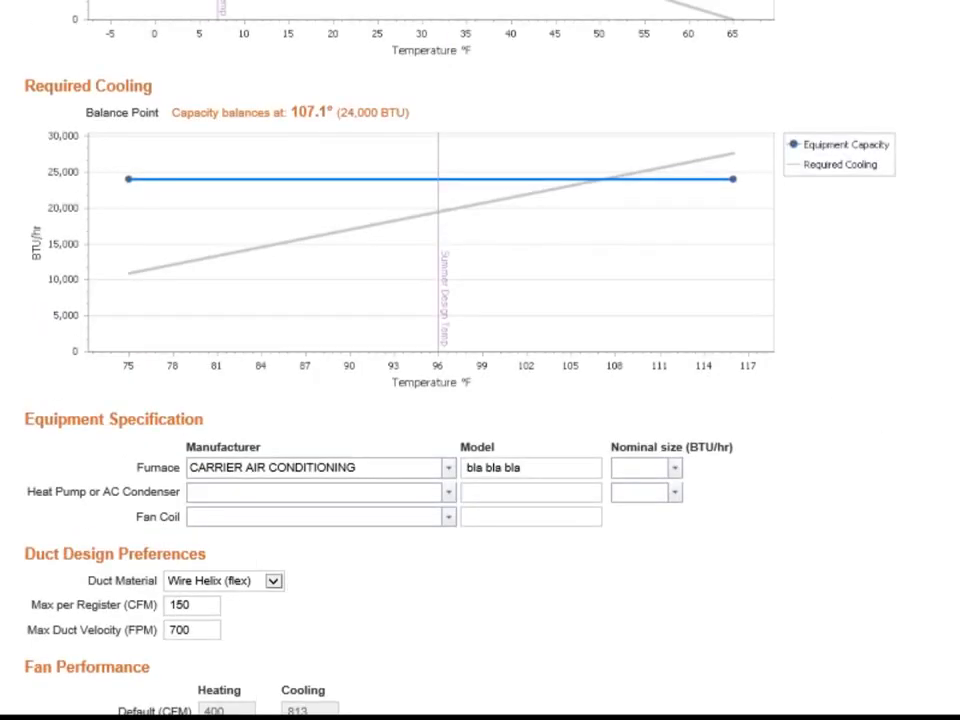